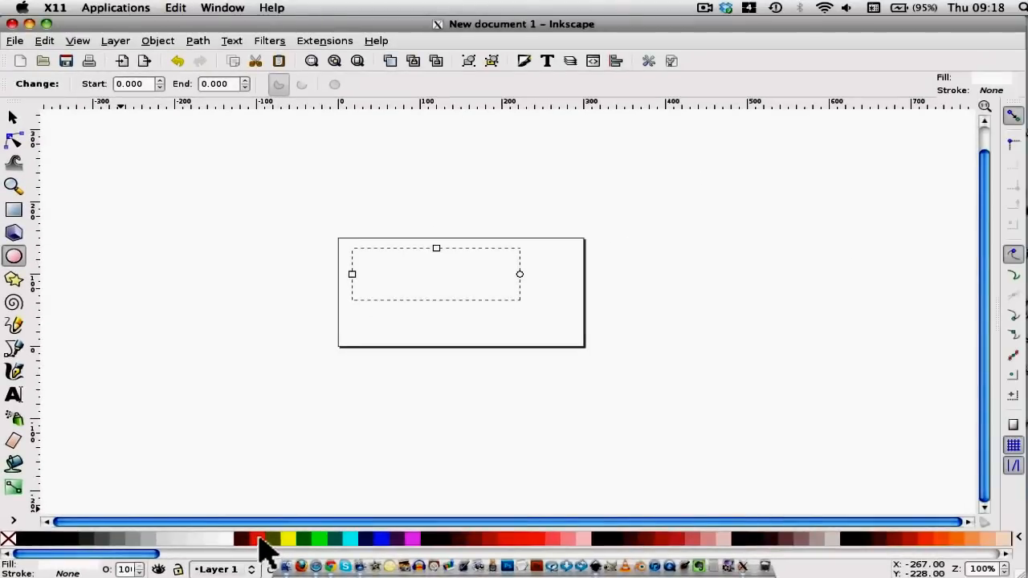
Step: Fill the ellipse with red and enlarge it to about 277 by 97 px, roughly centred on the page
left_click(258, 539)
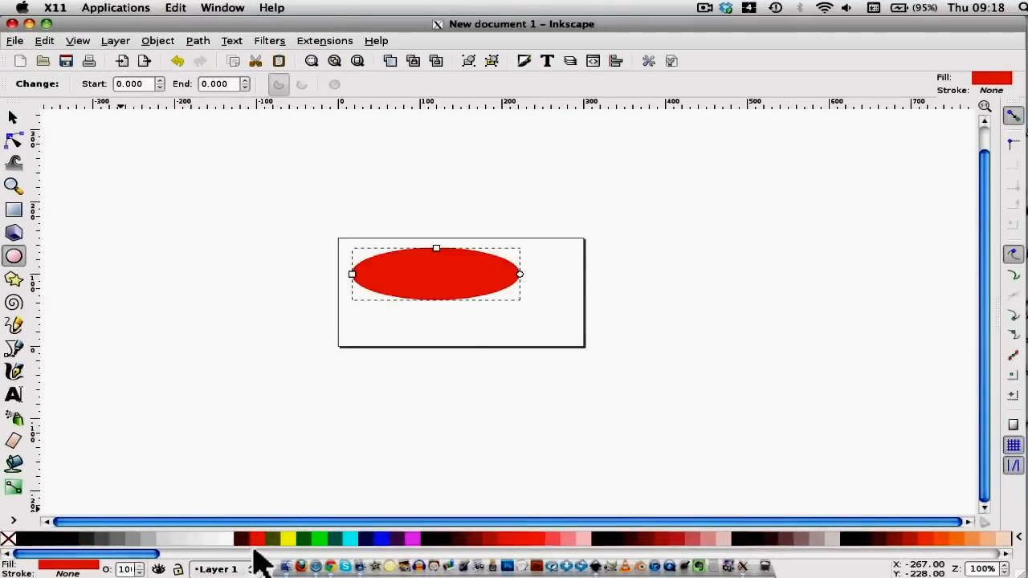
left_click(13, 118)
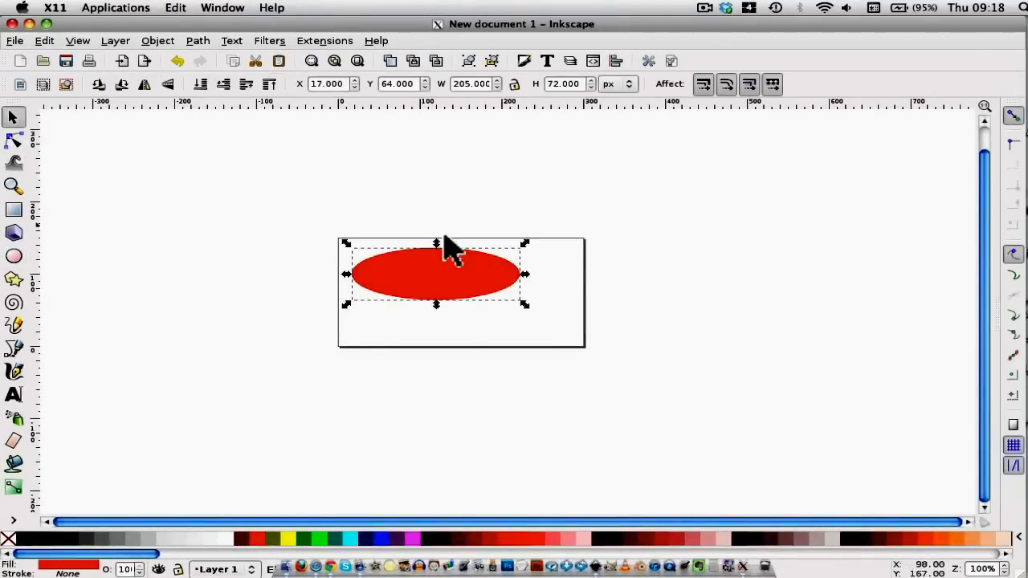
left_click_drag(423, 271, 460, 290)
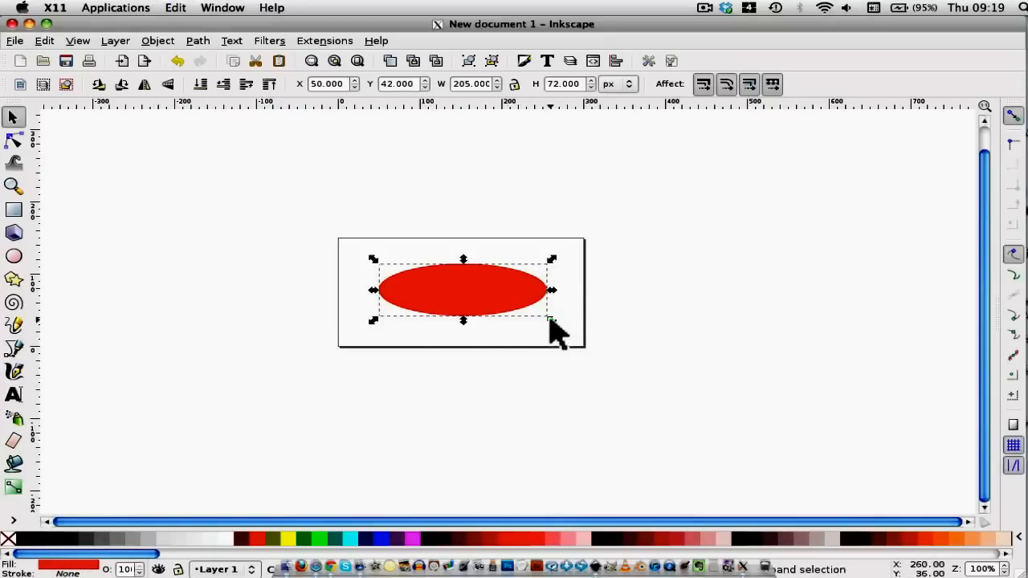
left_click_drag(551, 320, 582, 346)
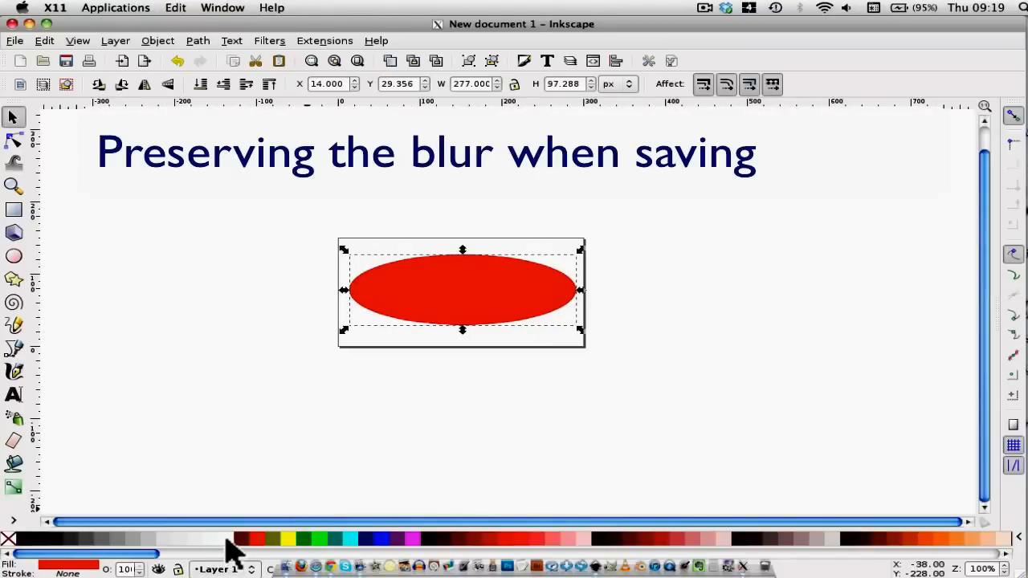
Step: Make a white duplicate of the red ellipse and shrink it about its centre to about 129 by 45 px
left_click(227, 540)
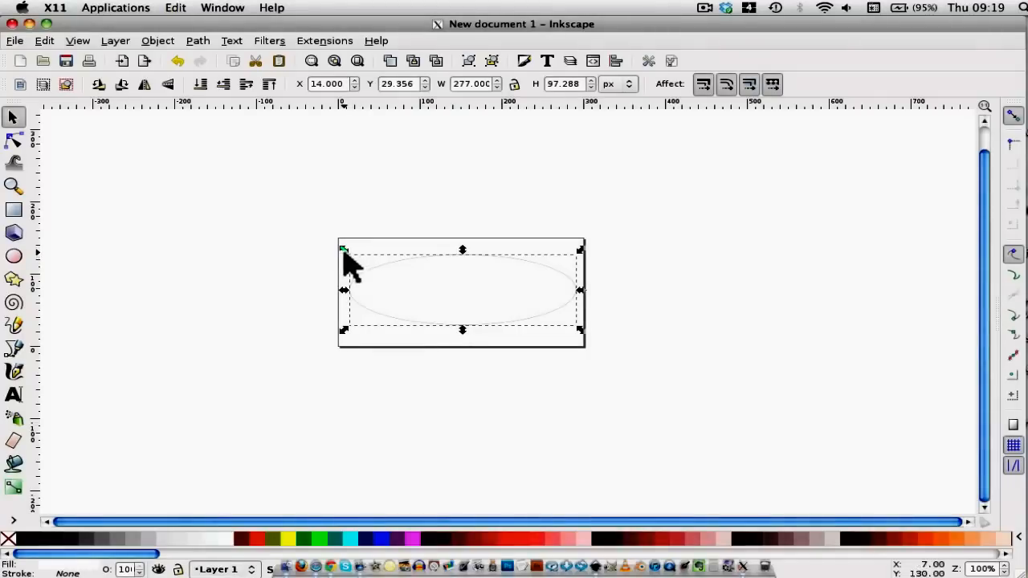
left_click_drag(343, 249, 379, 268)
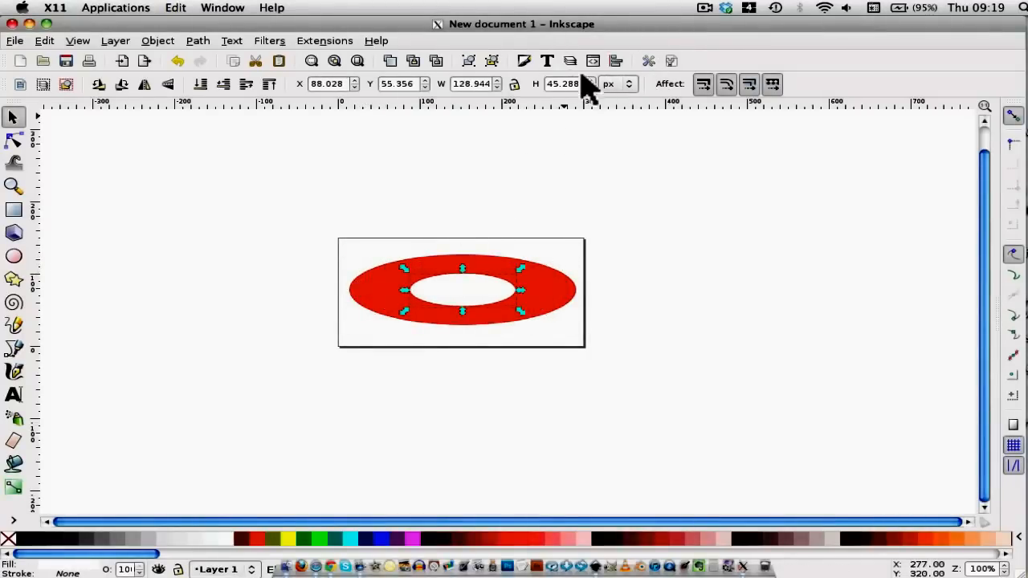
Step: Blur the white inner ellipse by 24.6 and group it with the red ellipse
left_click(523, 61)
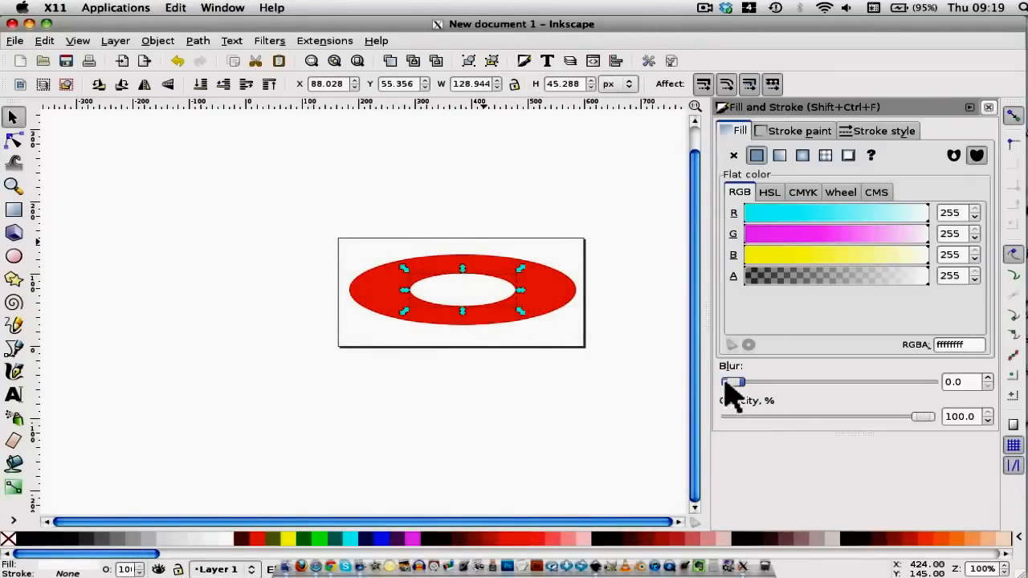
left_click_drag(732, 382, 785, 385)
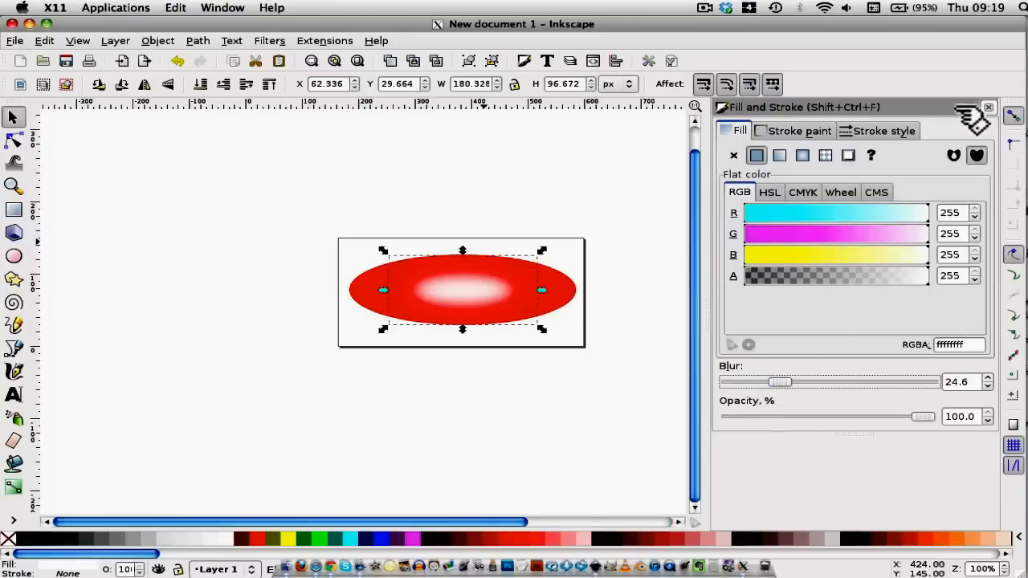
left_click(989, 106)
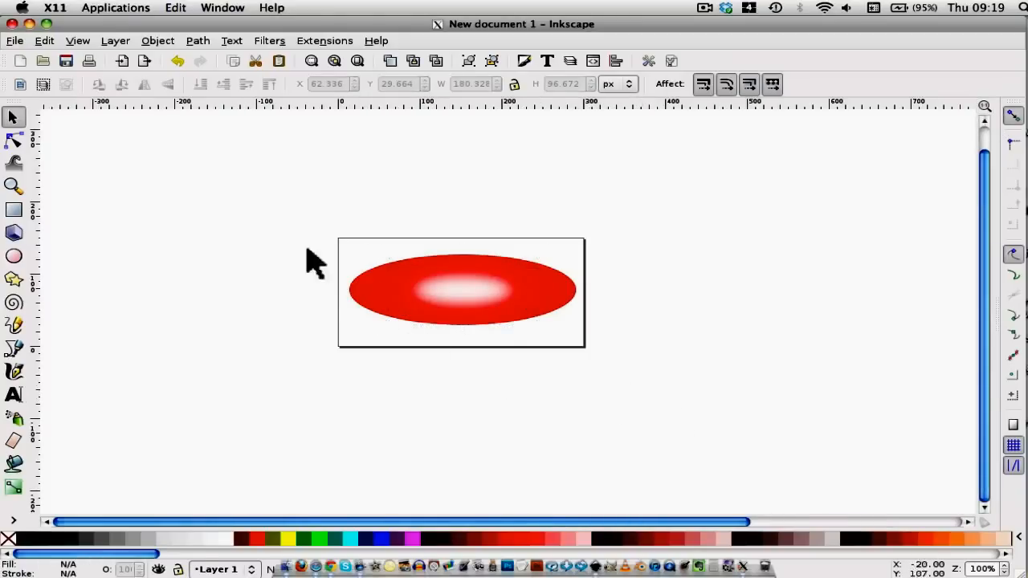
mouse_move(297, 207)
left_mouse_down()
mouse_move(670, 362)
mouse_move(688, 387)
left_mouse_up()
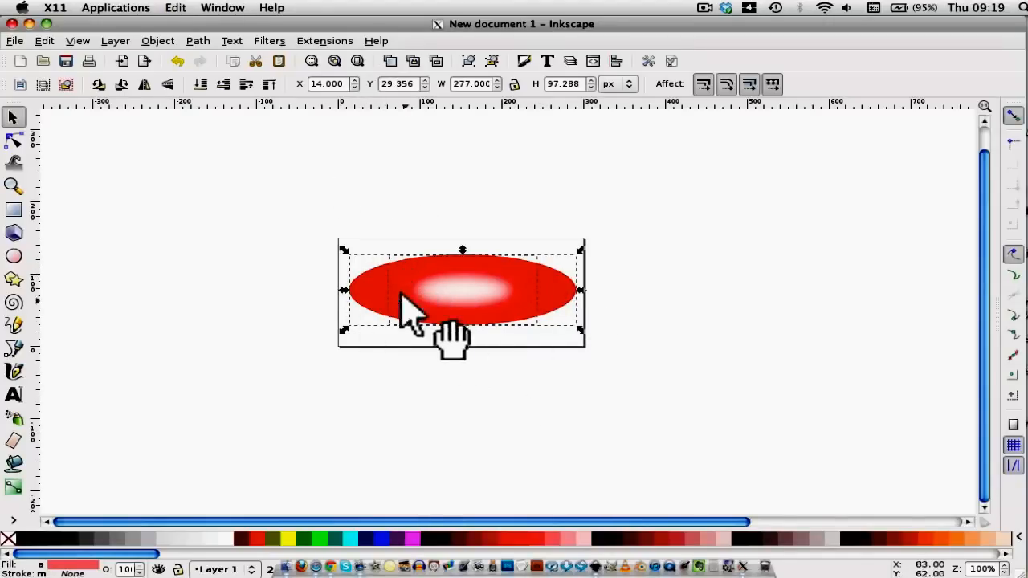
left_click(470, 61)
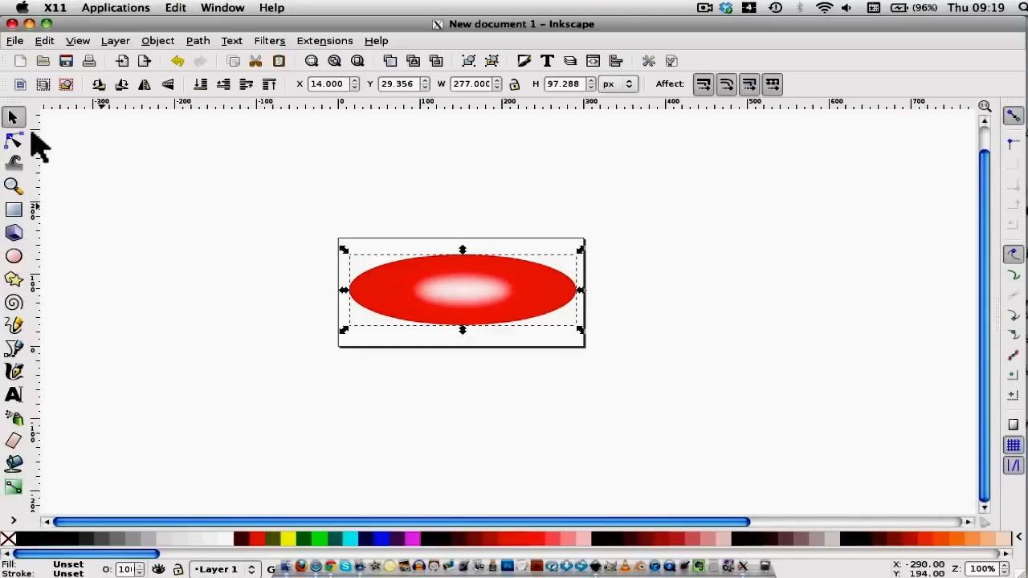
Step: Save the drawing to the Desktop in Cairo PNG format as red elipse.png, replacing the existing file
left_click(14, 41)
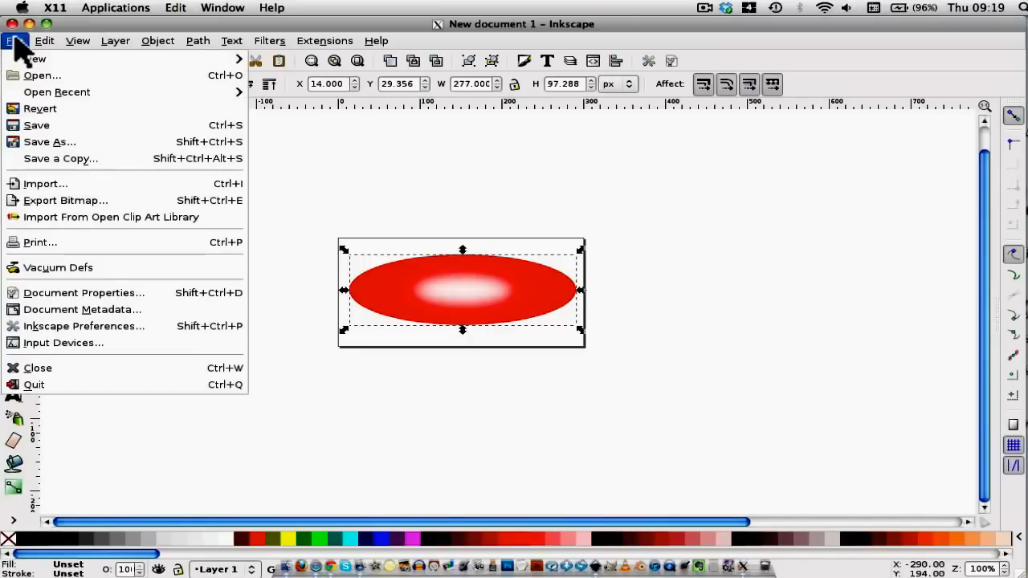
left_click(49, 143)
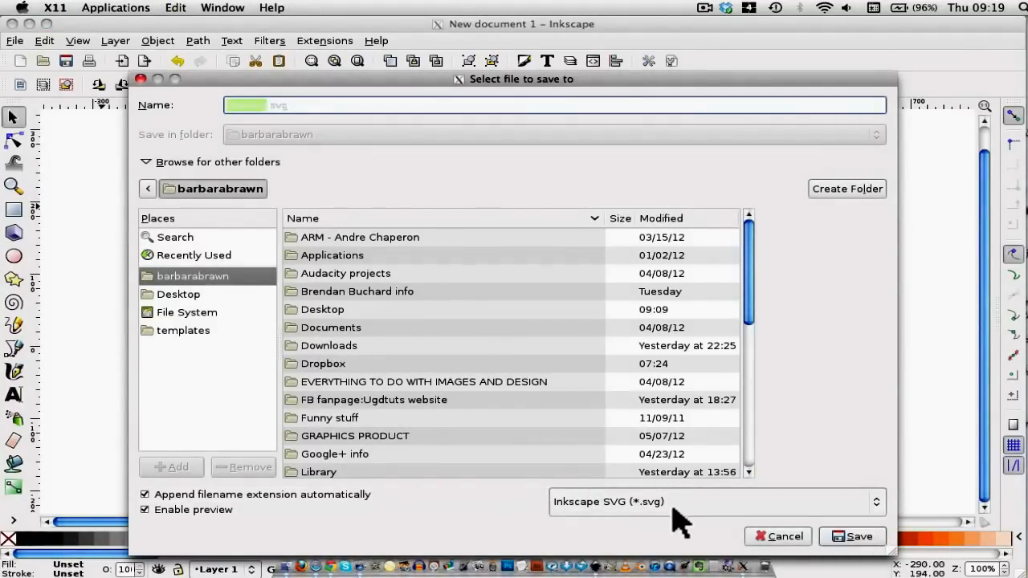
left_click(876, 506)
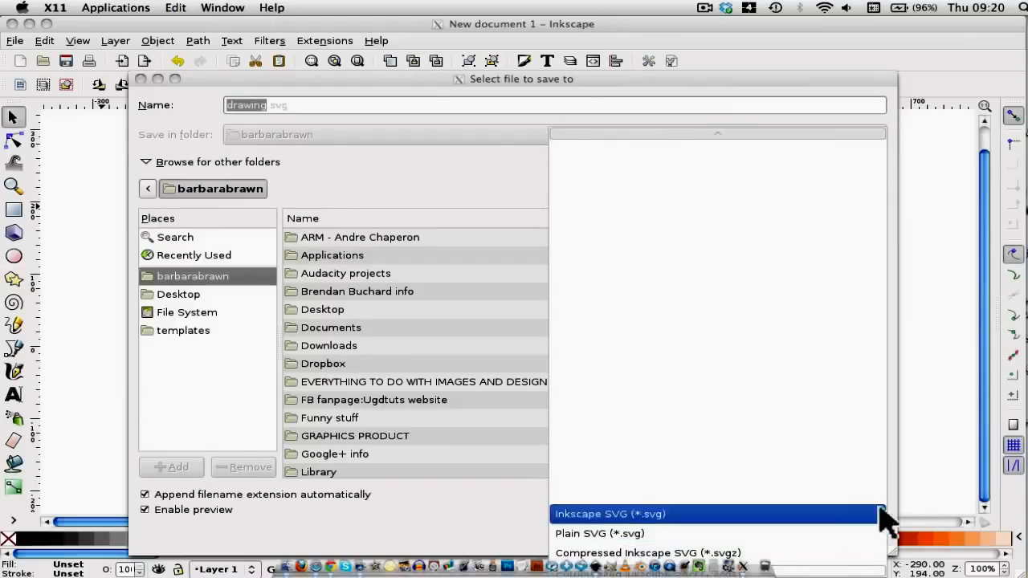
scroll(573, 439, "down", 10)
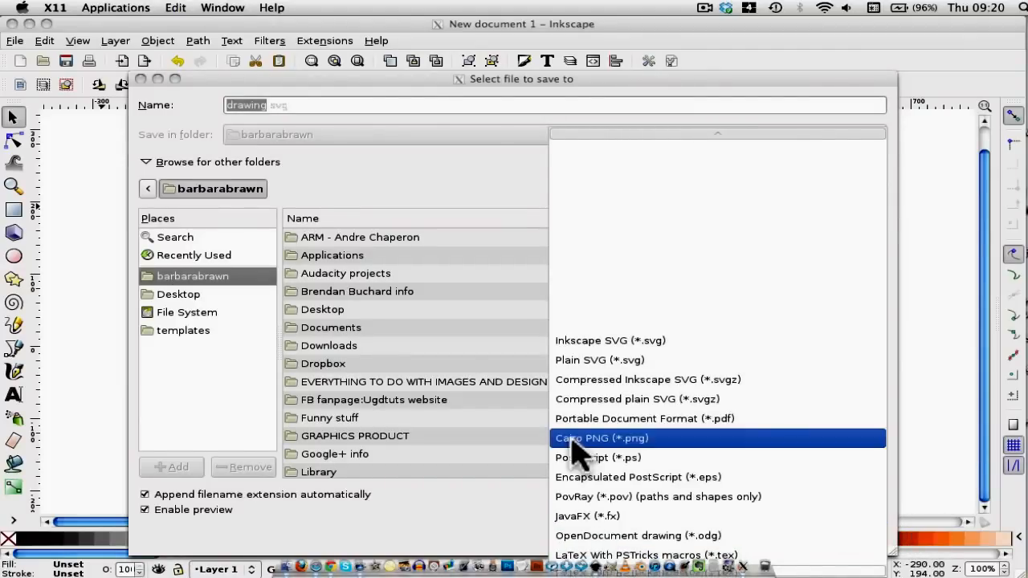
left_click(634, 440)
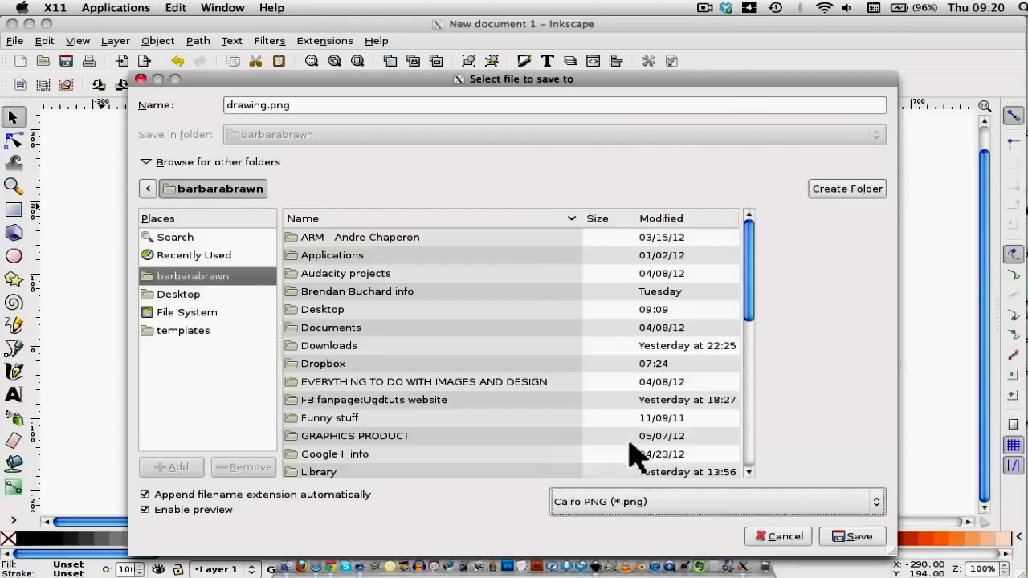
double_click(266, 105)
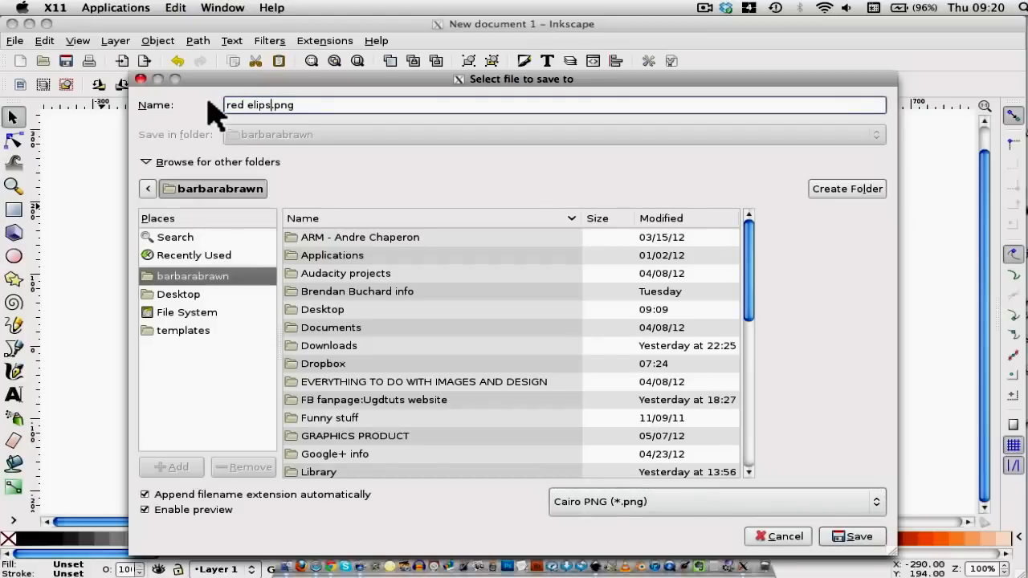
left_click(181, 295)
left_click(326, 105)
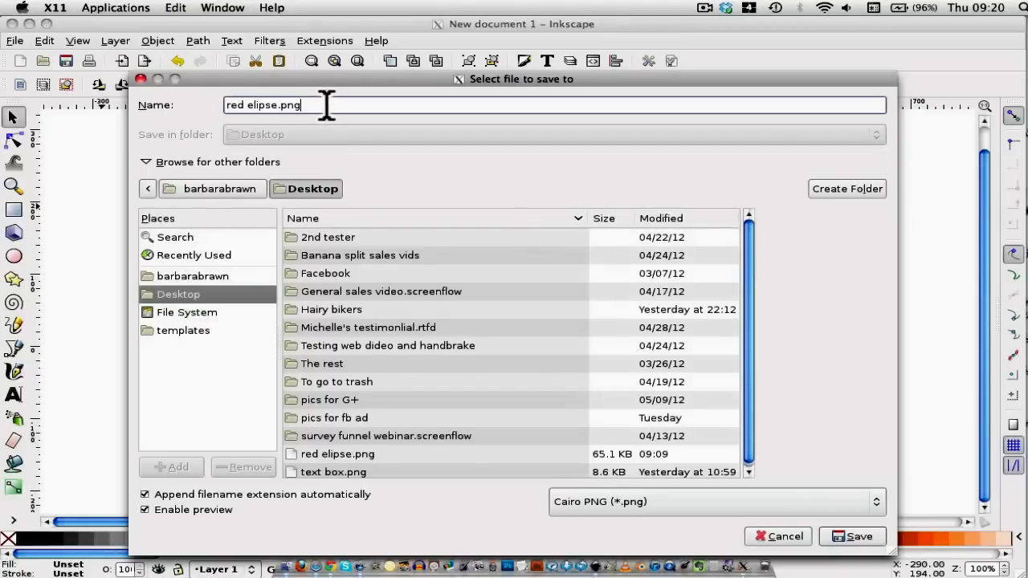
left_click(853, 537)
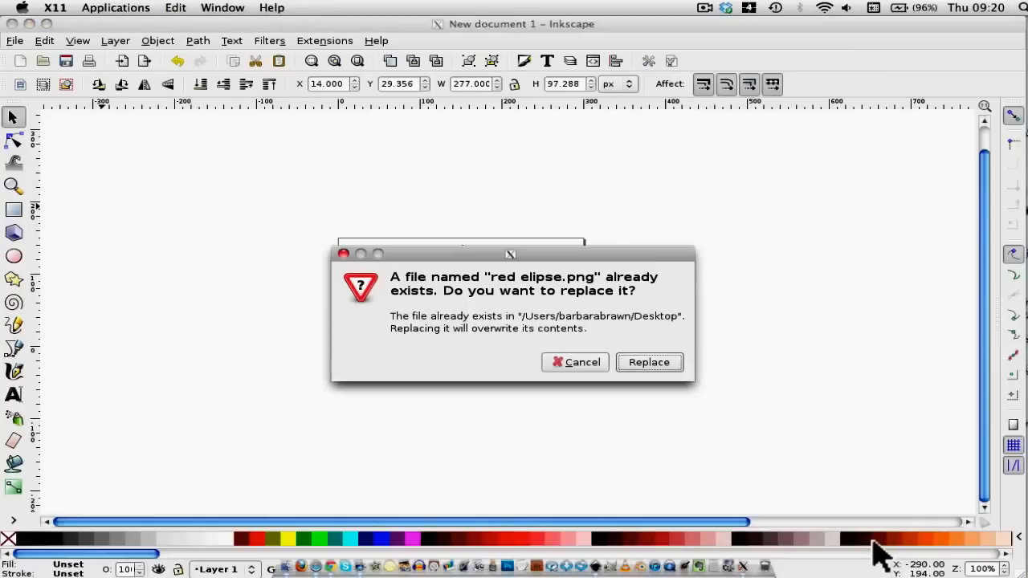
left_click(649, 367)
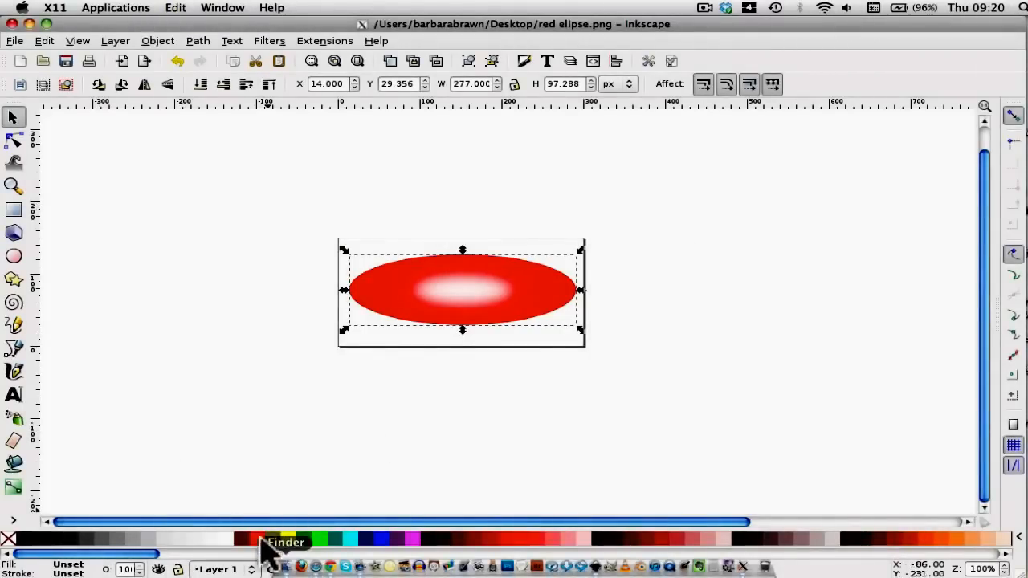
Step: Import red elipse.png from the Desktop as an embedded image
left_click(16, 42)
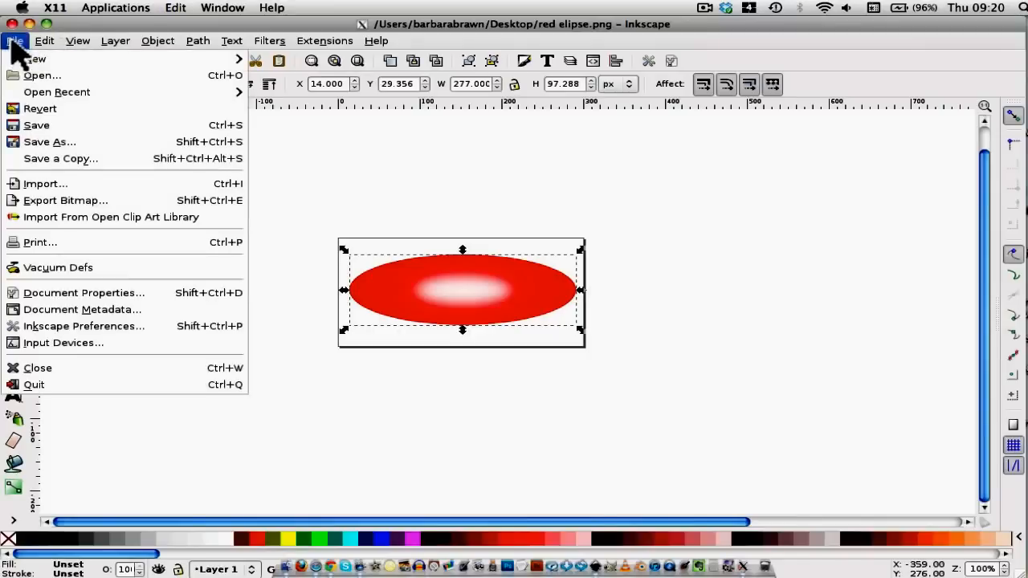
left_click(49, 185)
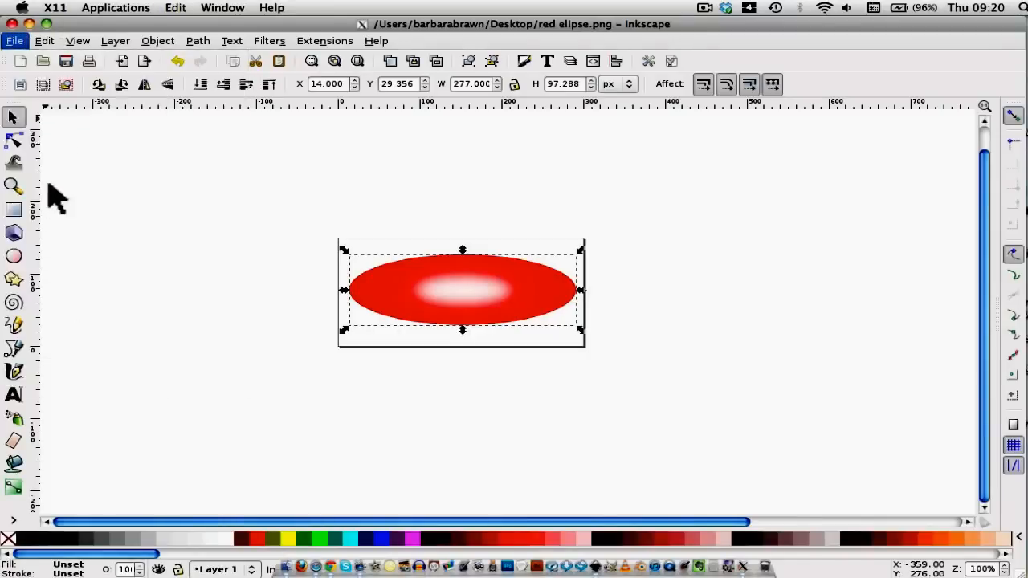
left_click(197, 211)
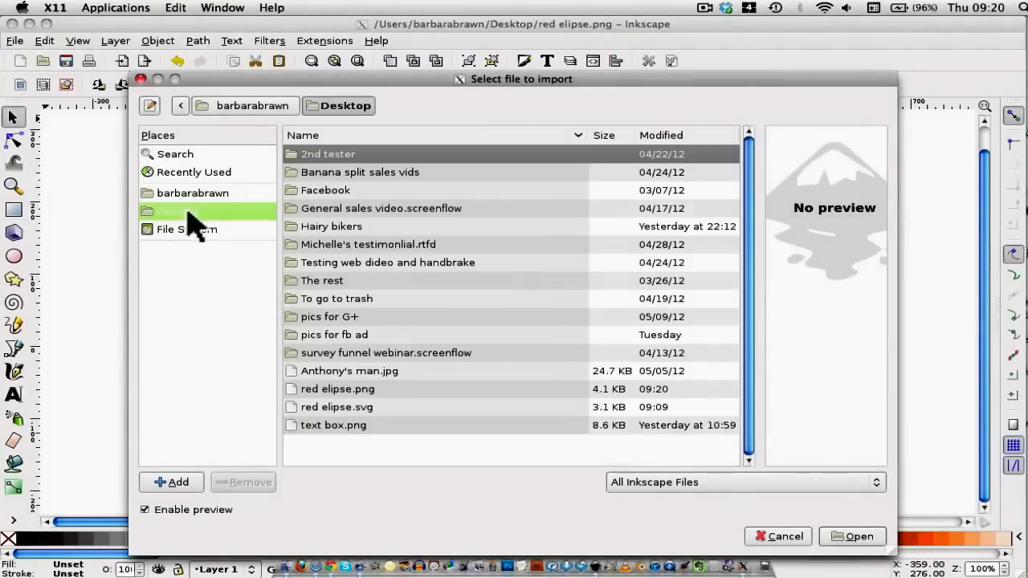
left_click(343, 390)
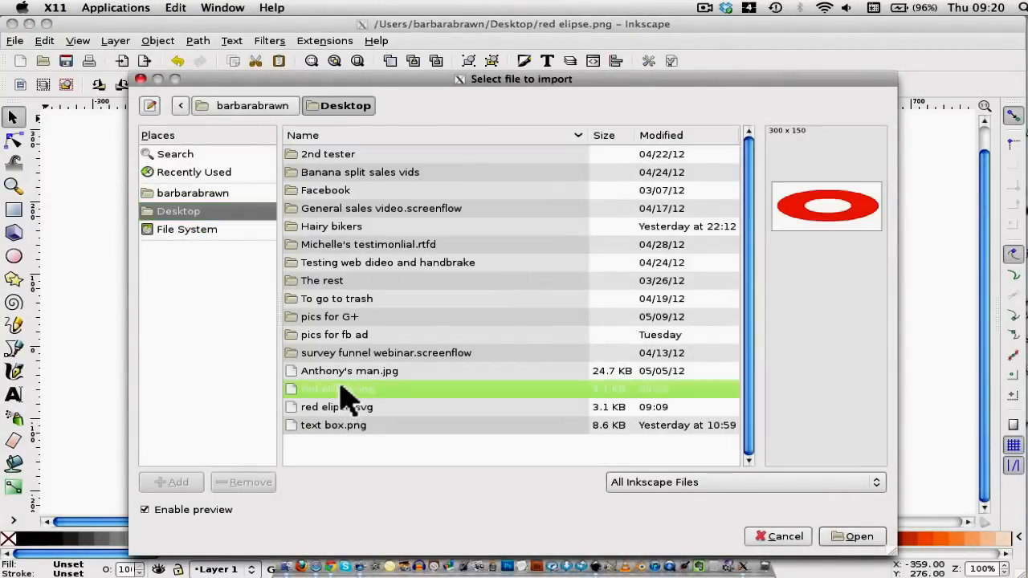
left_click(865, 540)
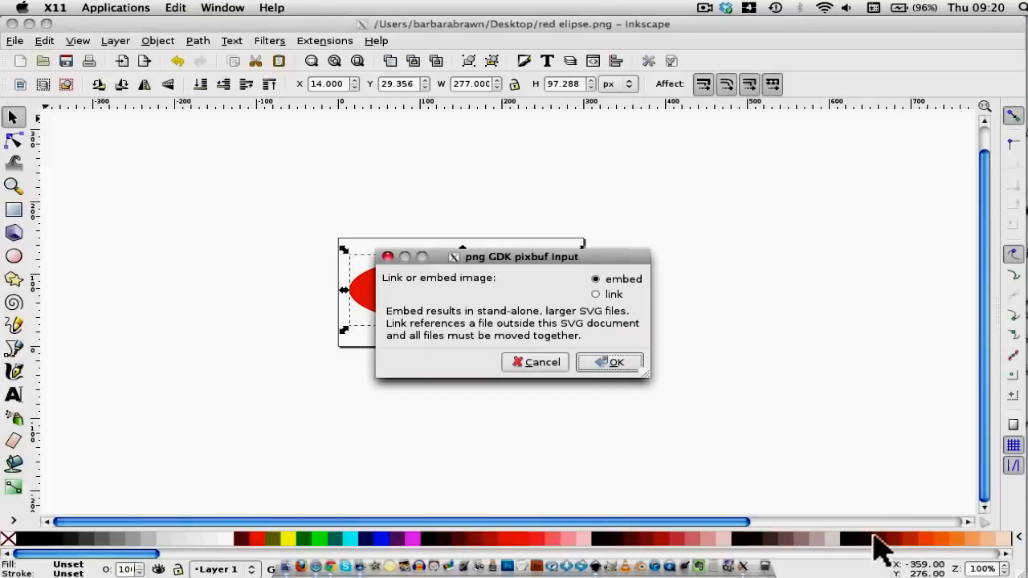
left_click(630, 369)
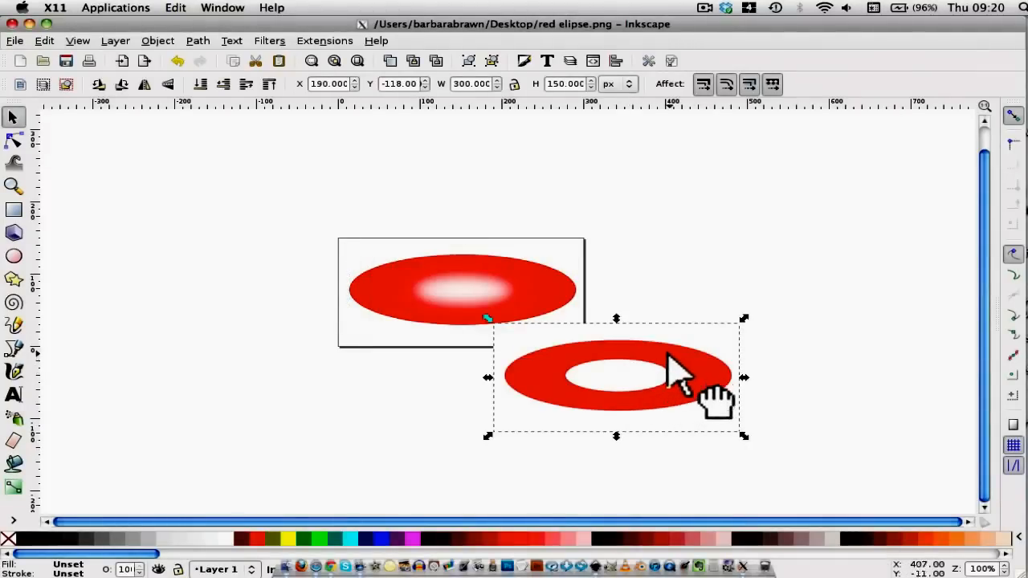
Step: Move the imported image beside the page to compare it with the original, and delete it
left_click_drag(668, 352, 832, 295)
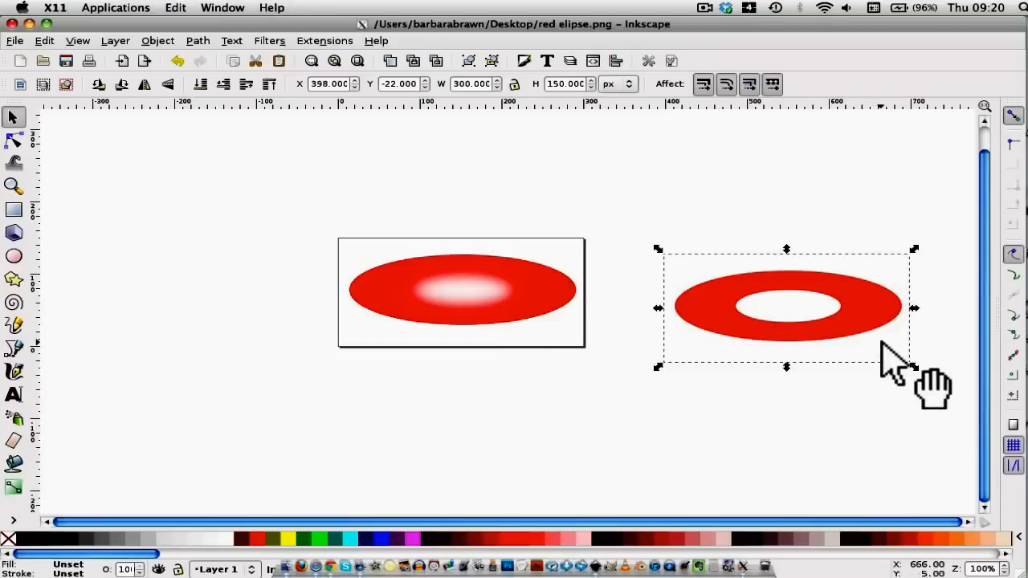
key("Delete")
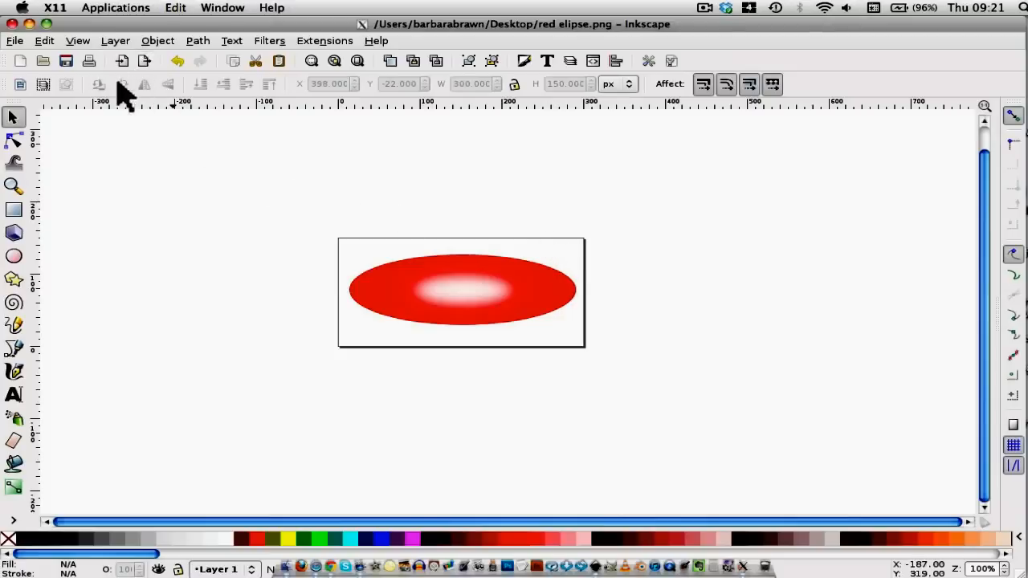
Step: Export the drawing area as a bitmap named elipse.png on the Desktop
left_click(15, 41)
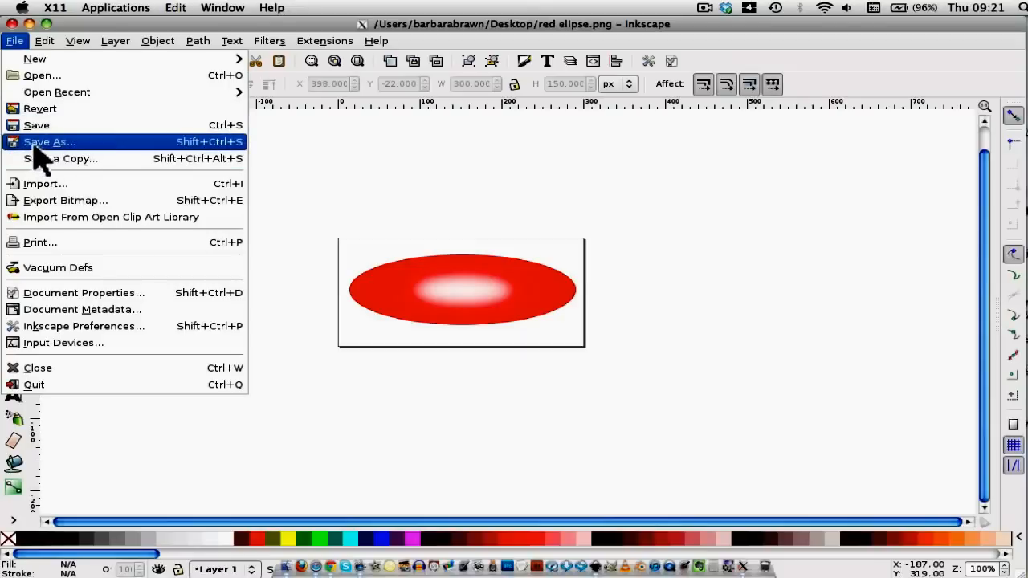
left_click(72, 201)
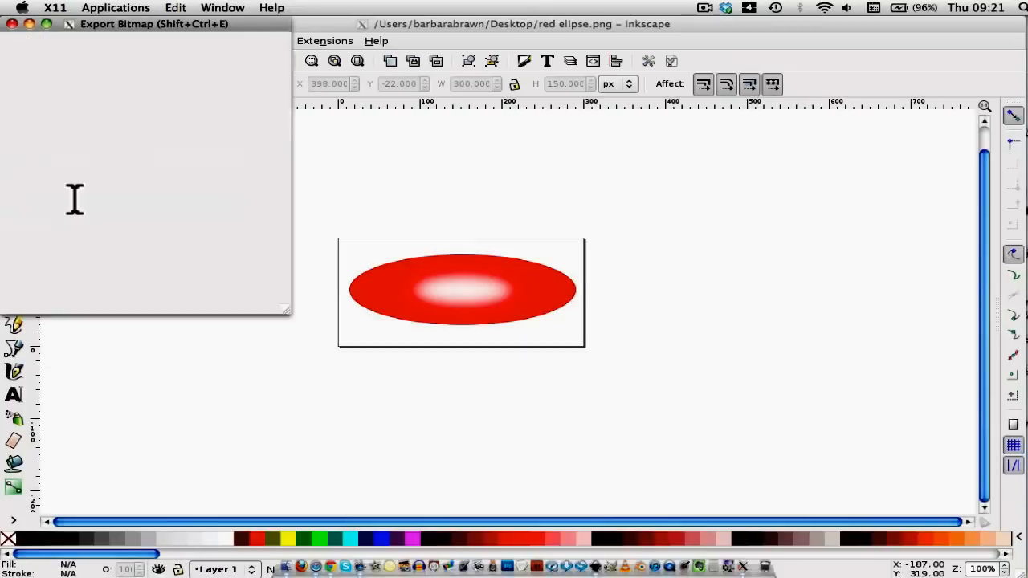
left_click(259, 237)
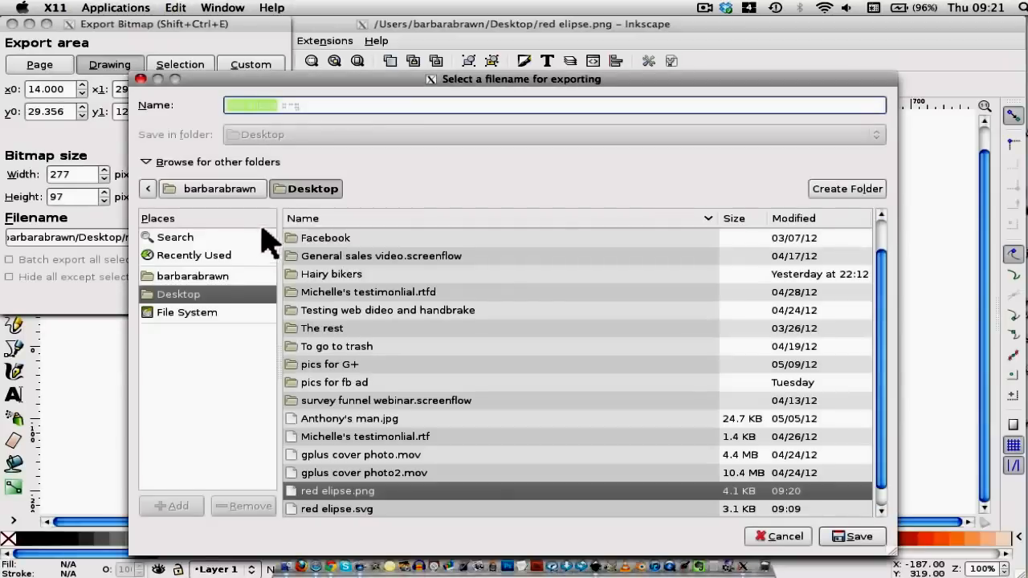
left_click(312, 106)
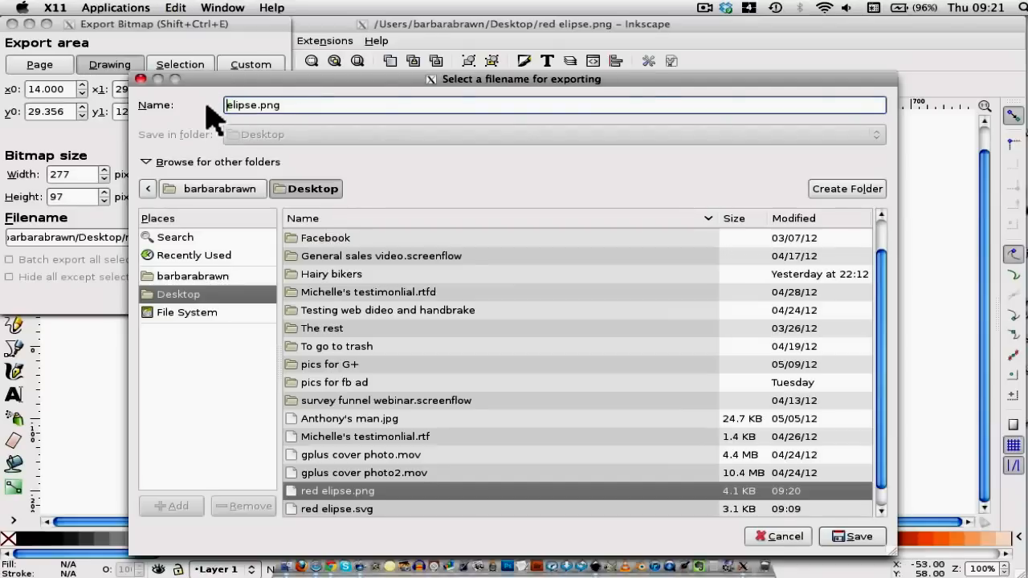
left_click(862, 536)
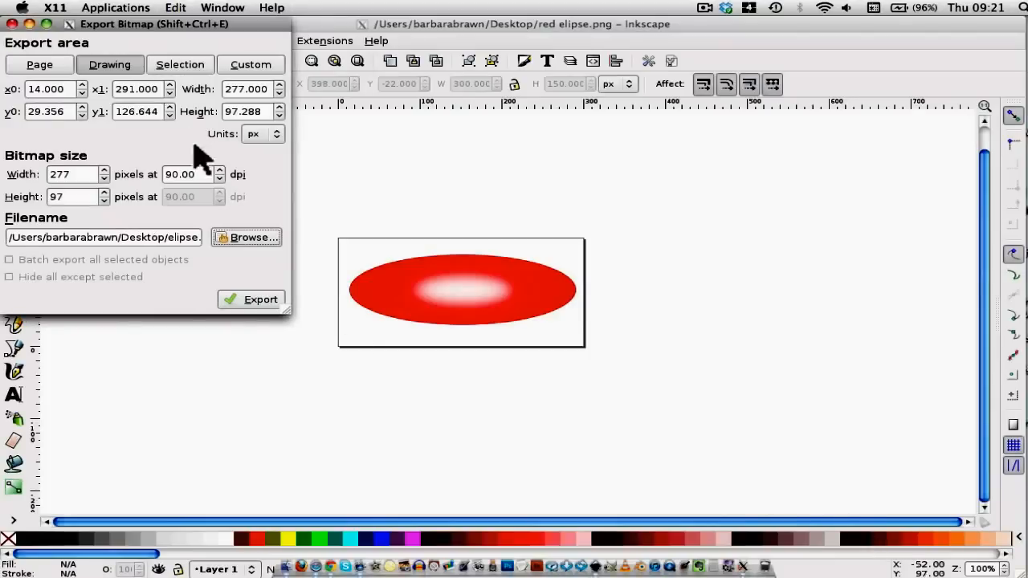
left_click(256, 302)
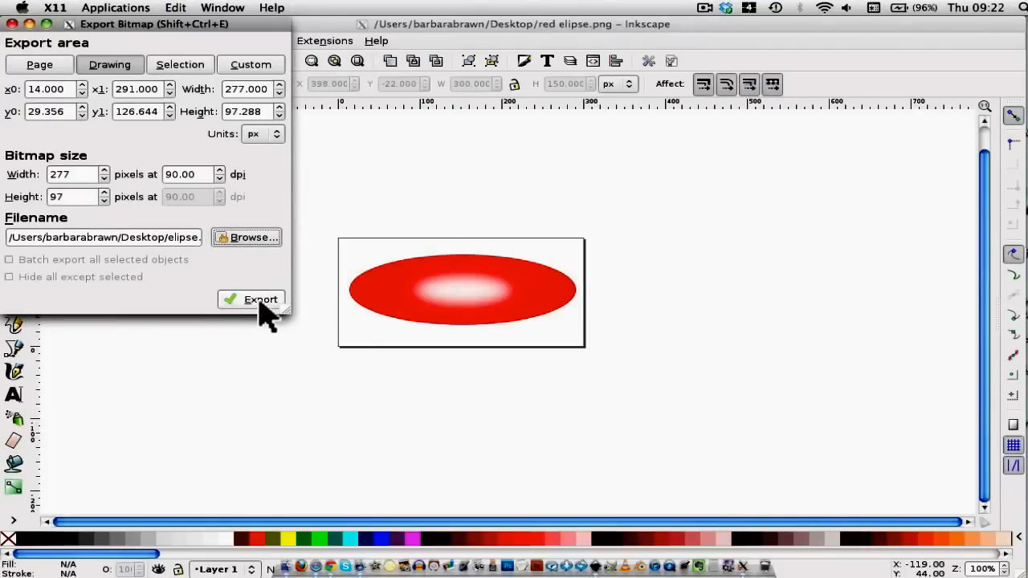
left_click(259, 299)
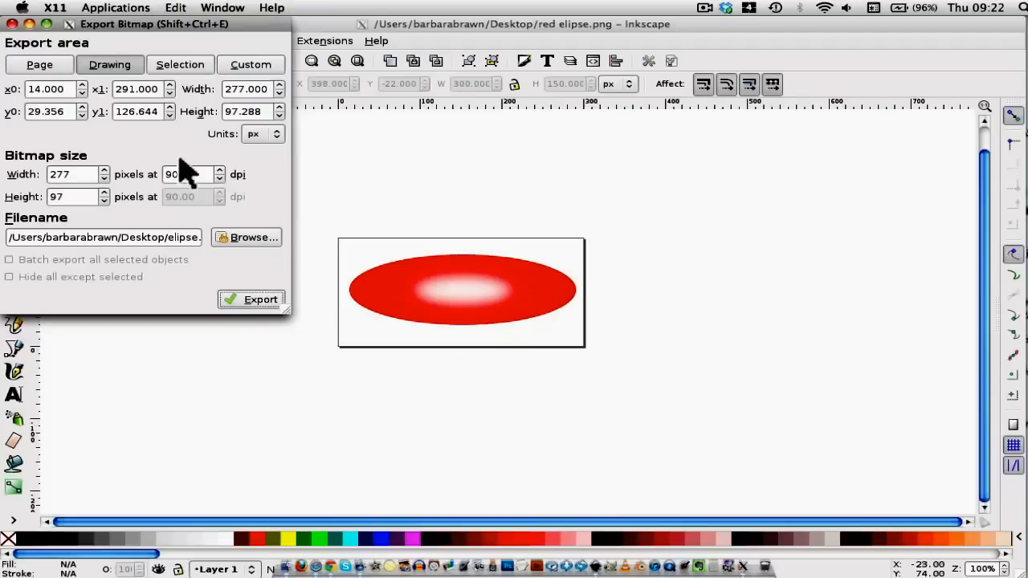
Step: Close the bitmap export settings and import elipse.png from the Desktop as an embedded image
left_click(263, 23)
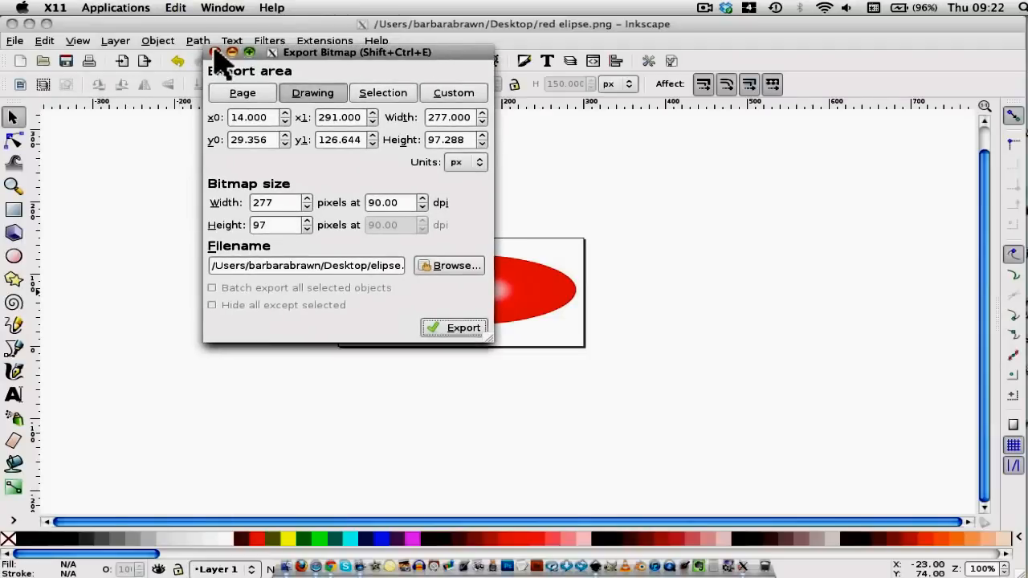
left_click(214, 50)
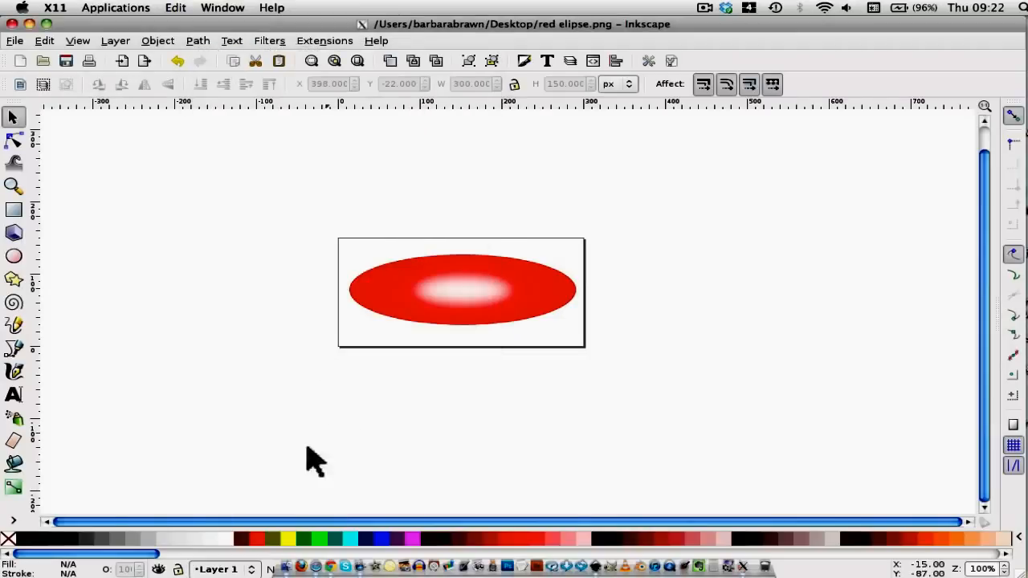
left_click(16, 41)
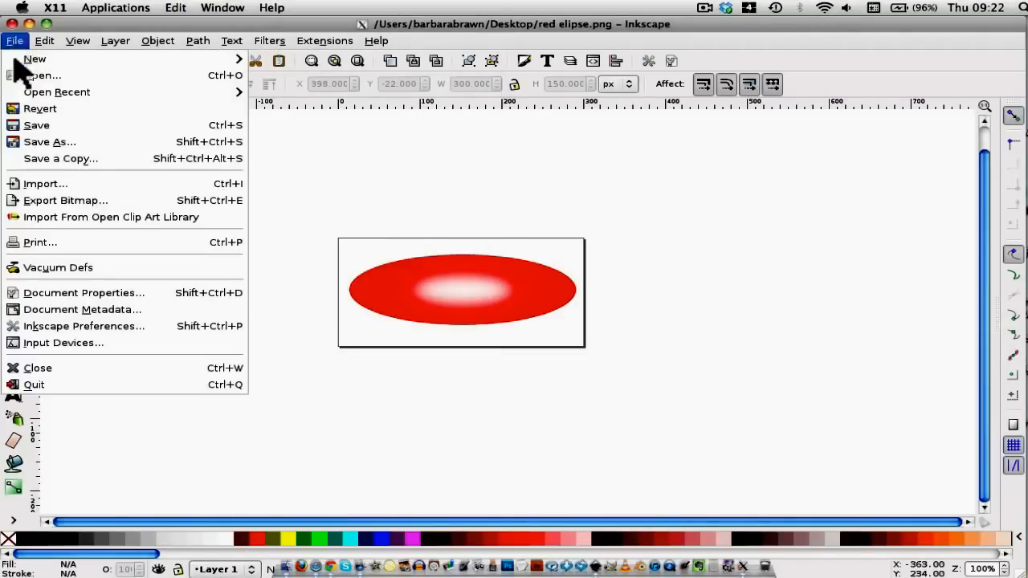
left_click(45, 186)
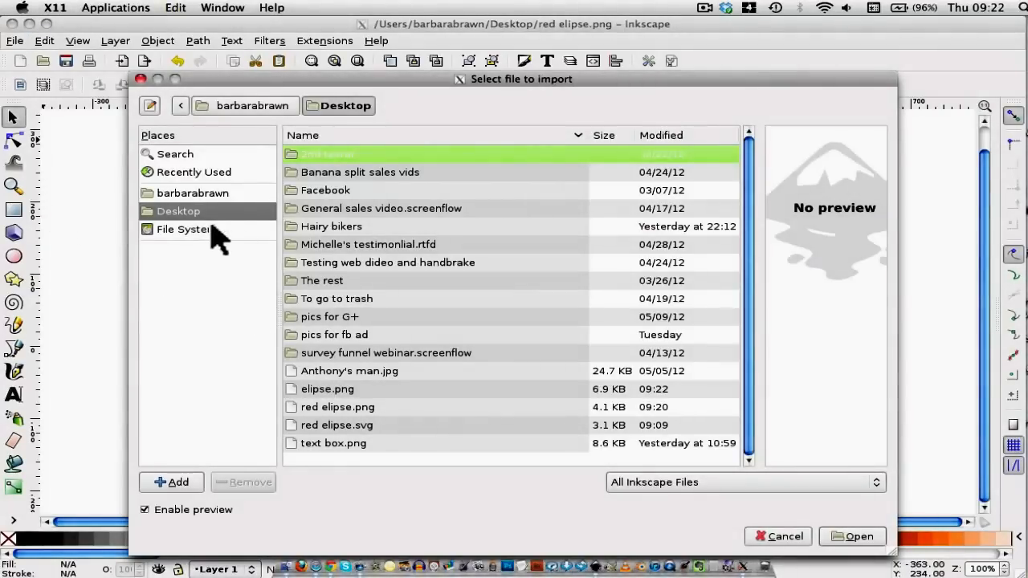
left_click(337, 410)
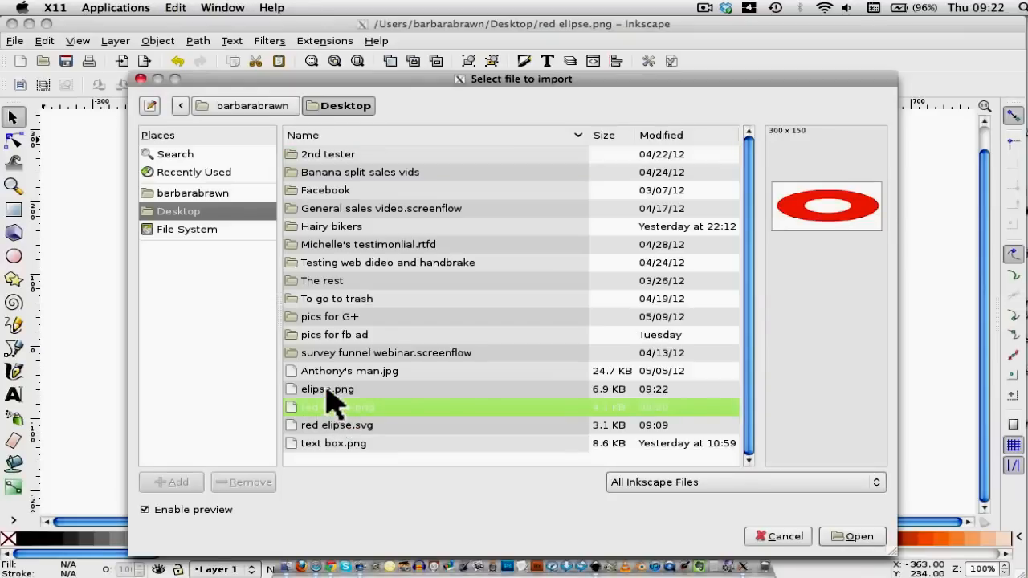
left_click(337, 389)
left_click(855, 536)
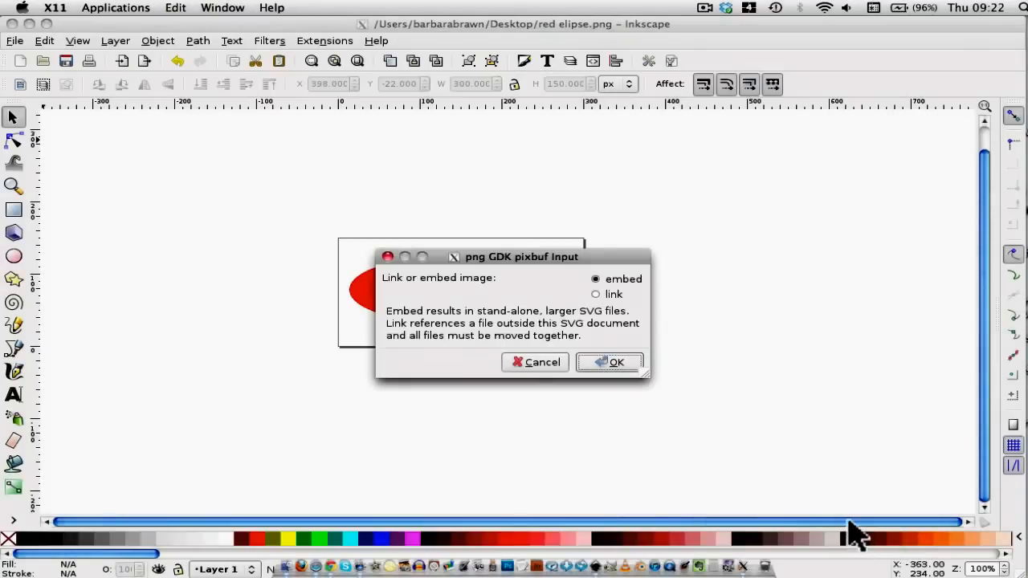
left_click(615, 362)
Step: Move the imported elipse.png beside the page to compare its blur with the original, and delete it
left_click_drag(618, 365, 769, 199)
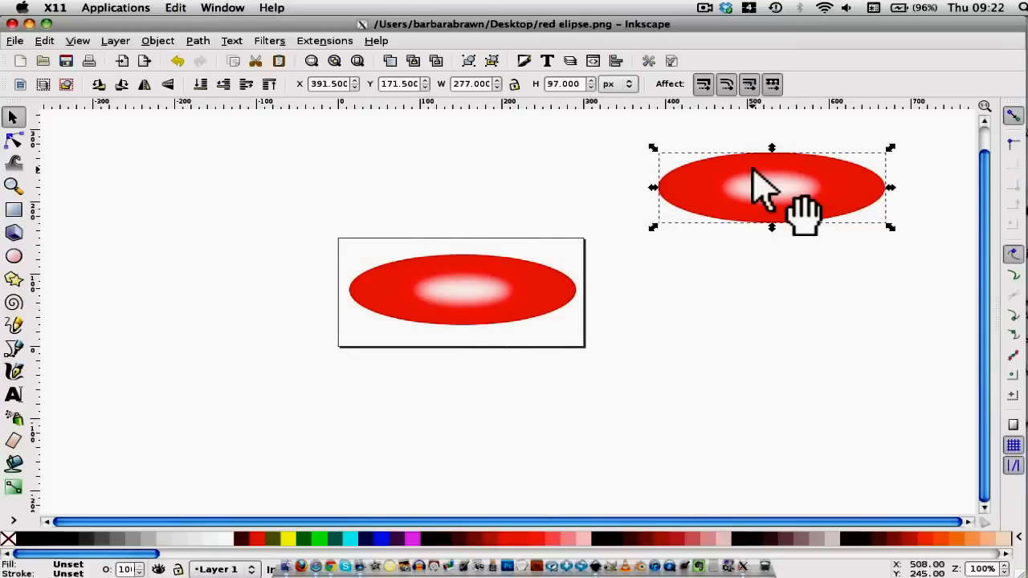
key("Delete")
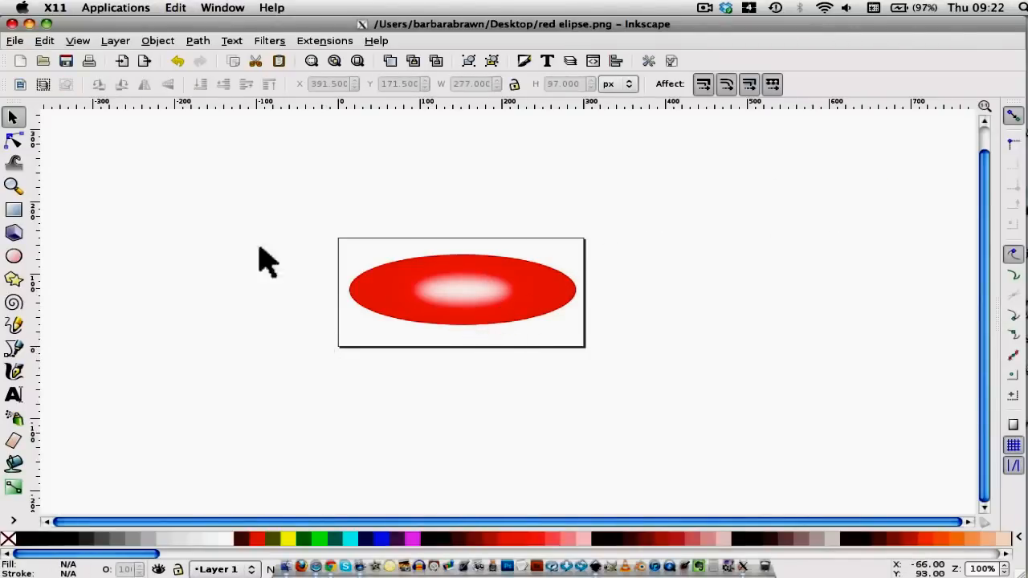
Step: Draw a nearly circular ellipse on the empty canvas to the right of the page and fill it blue
left_click_drag(285, 21, 295, 19)
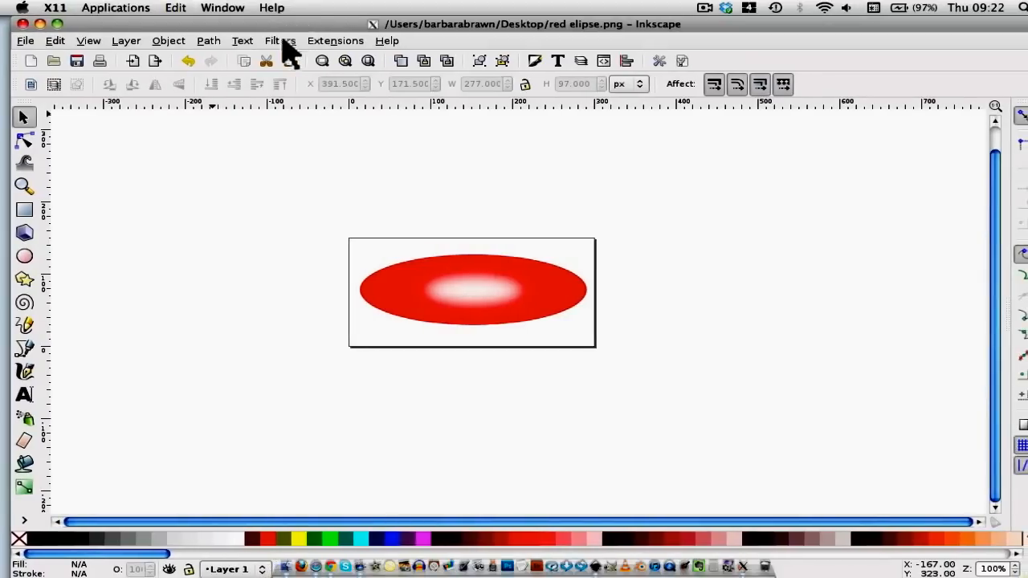
left_click(25, 257)
left_click_drag(672, 195, 833, 364)
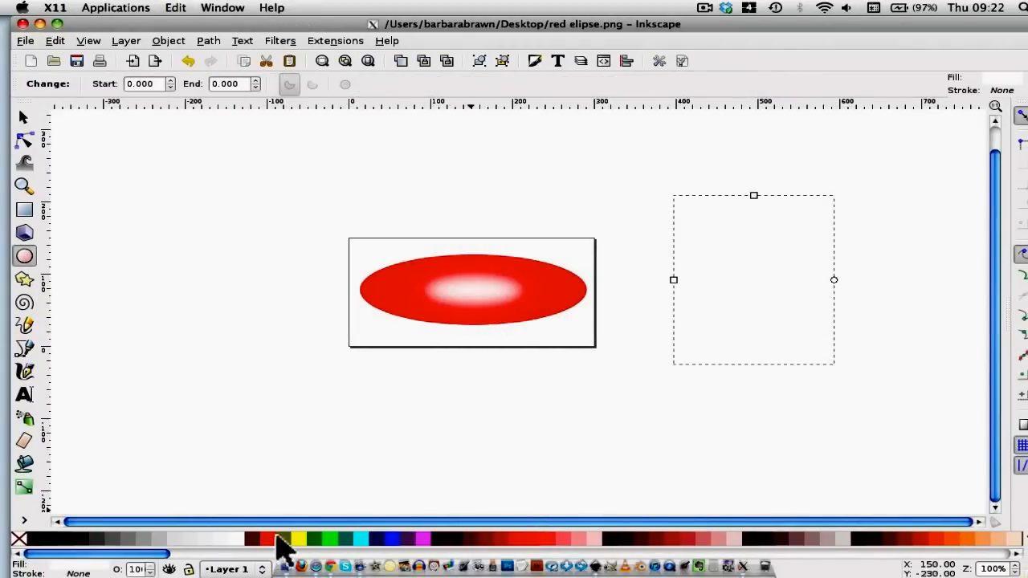
left_click(393, 540)
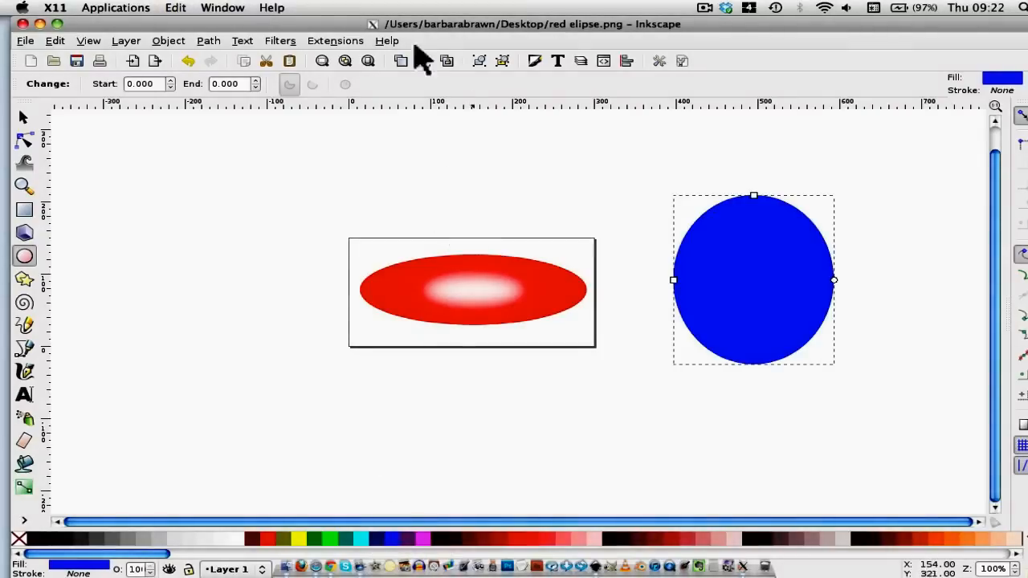
Step: Reduce the blue circle's opacity to 42.7% in the Fill and Stroke settings, and close them
left_click(535, 61)
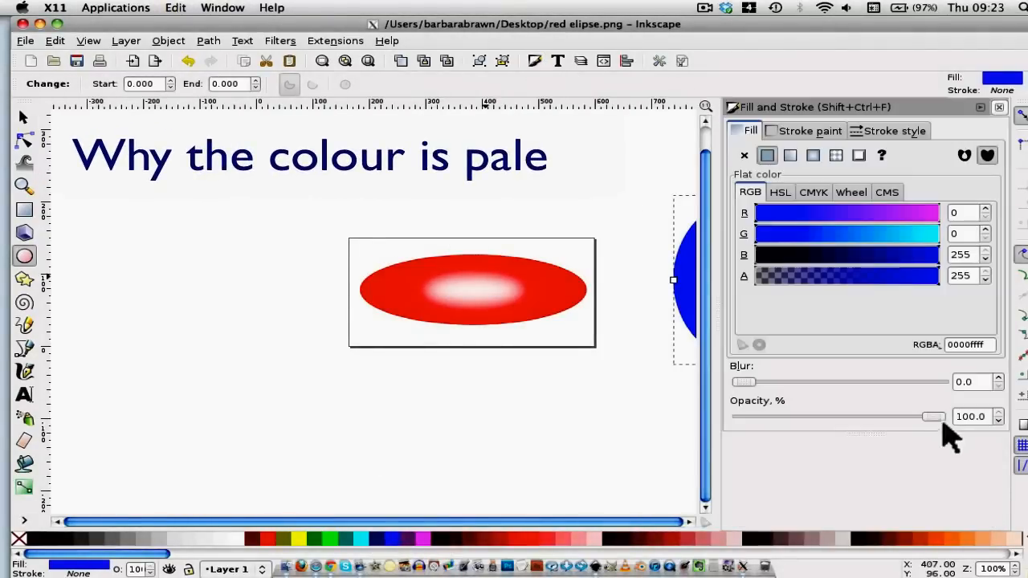
left_click_drag(934, 414, 822, 416)
left_click(999, 107)
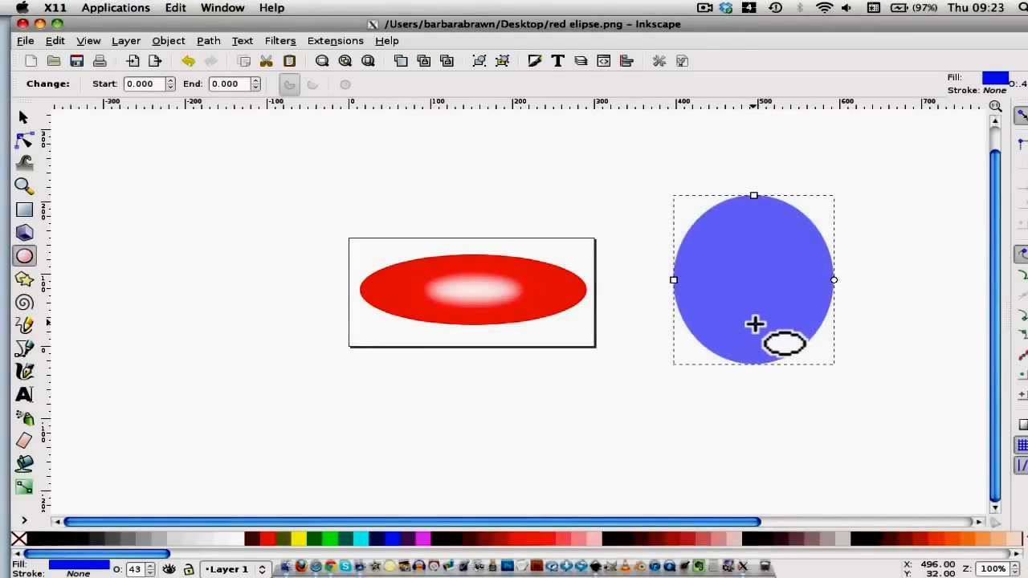
Step: Draw a five-cornered star about 235 by 228 px to the left of the page and fill it black
left_click(23, 281)
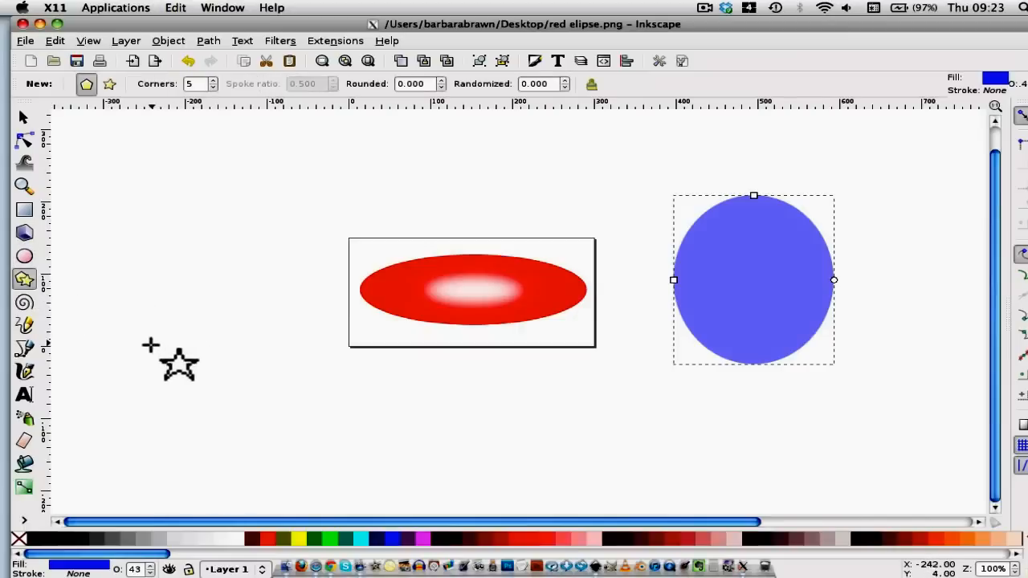
left_click_drag(130, 329, 198, 395)
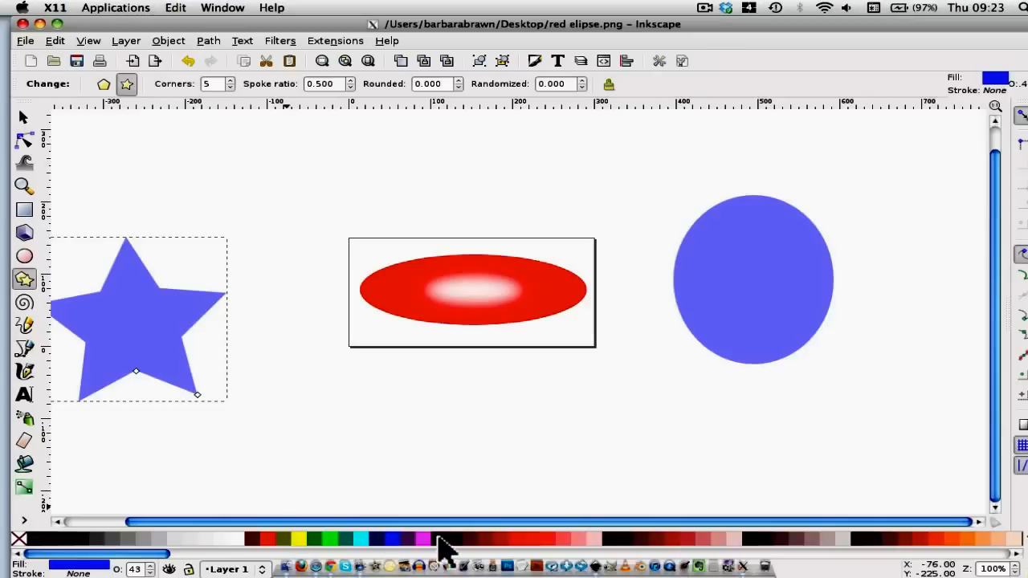
left_click(271, 540)
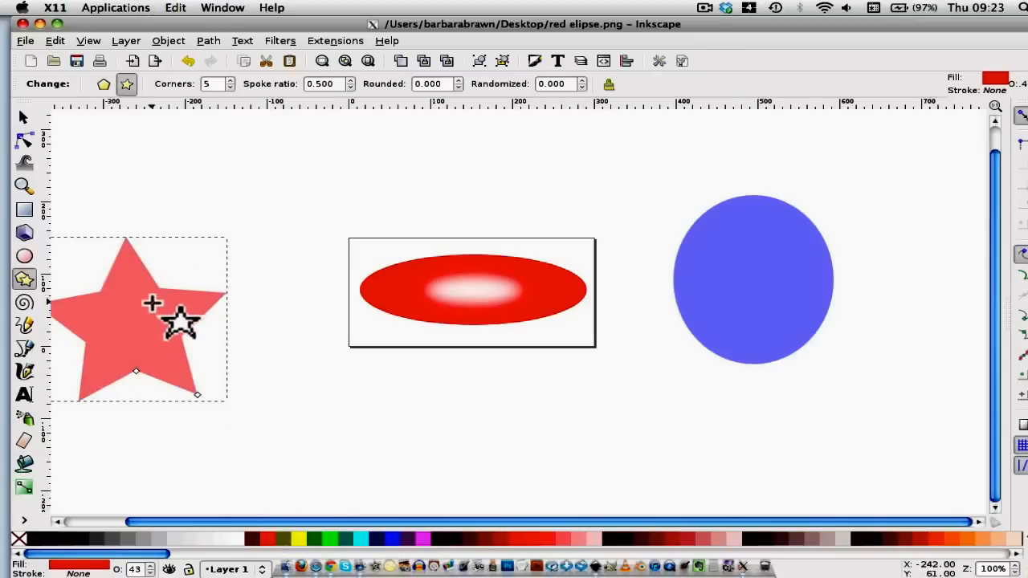
left_click(47, 536)
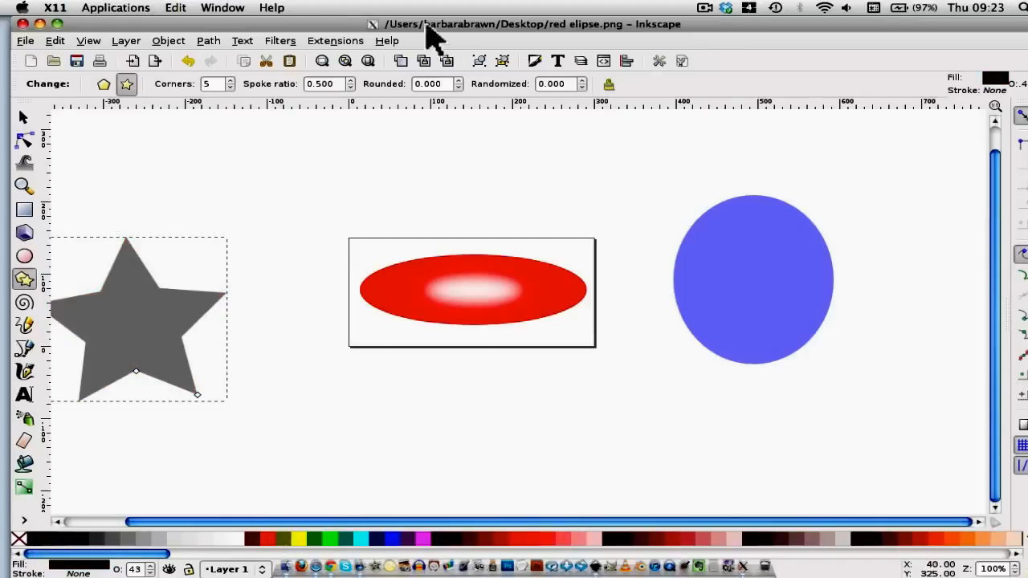
Step: Set the black star's opacity to 100% and move the star up and closer to the page
left_click(535, 61)
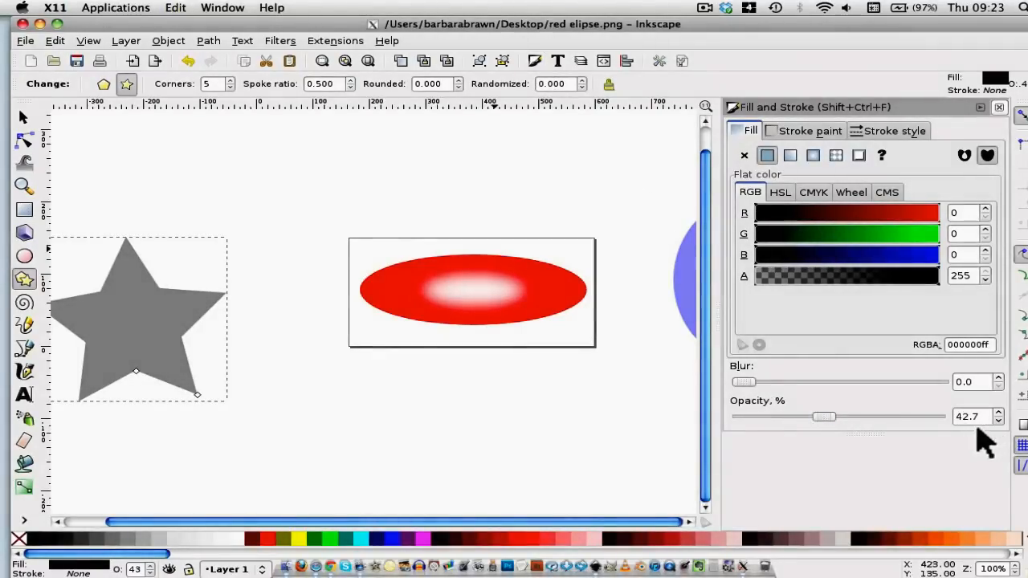
left_click_drag(824, 416, 950, 415)
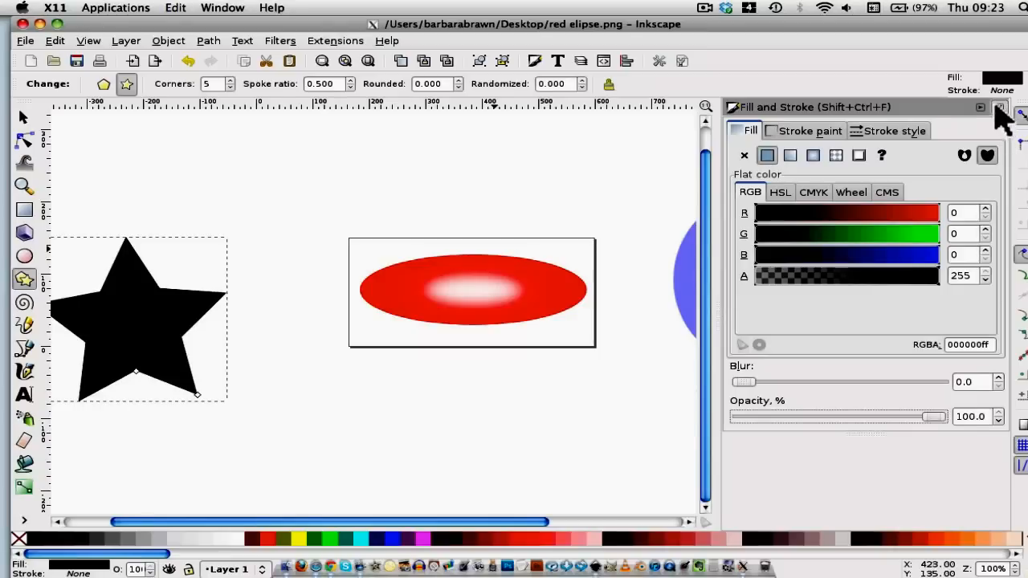
left_click(999, 106)
left_click(23, 118)
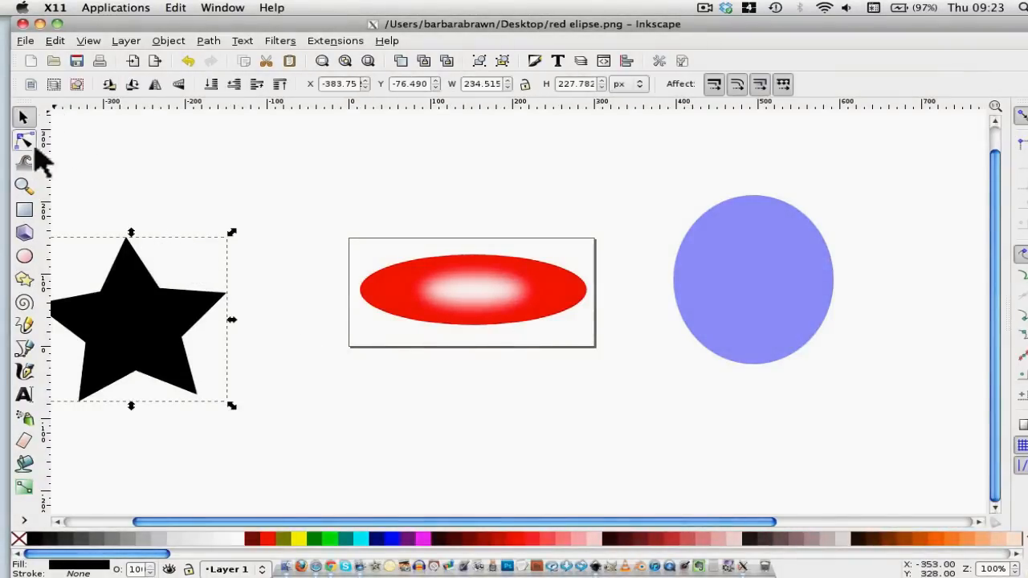
left_click_drag(120, 320, 229, 202)
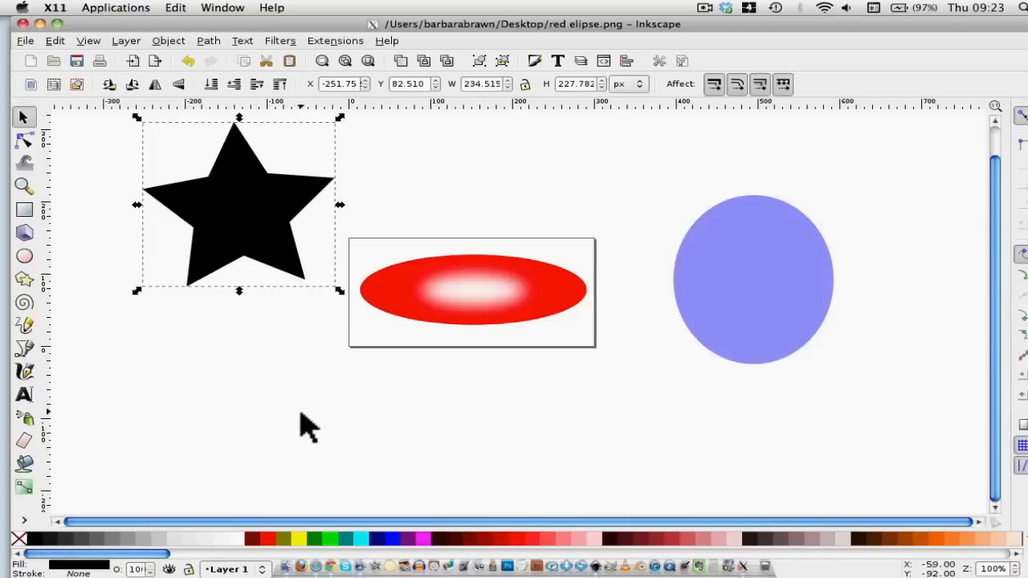
Step: Add the text "click here" below the page and enlarge it to about 406 by 86 px
left_click(25, 394)
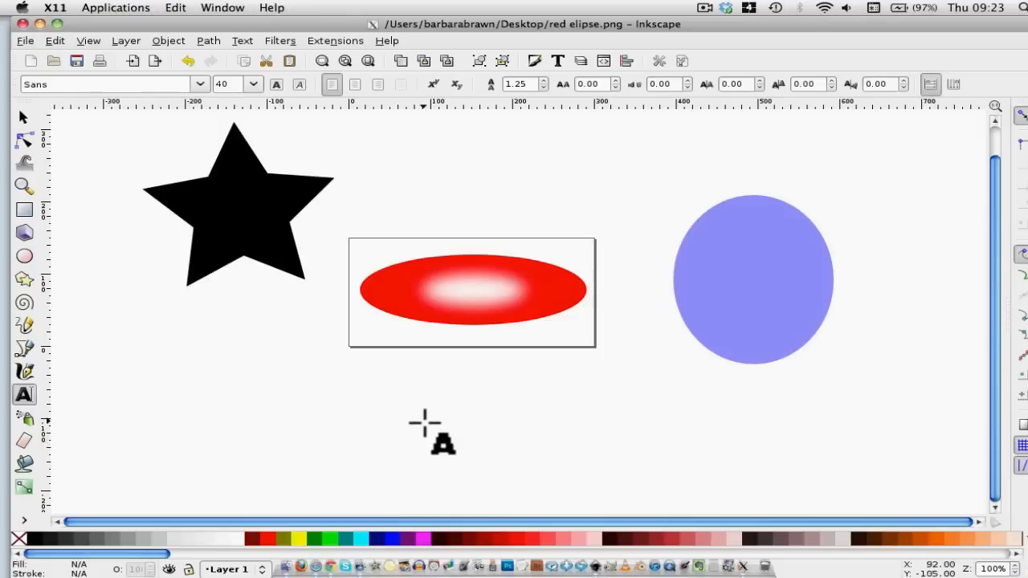
type("C")
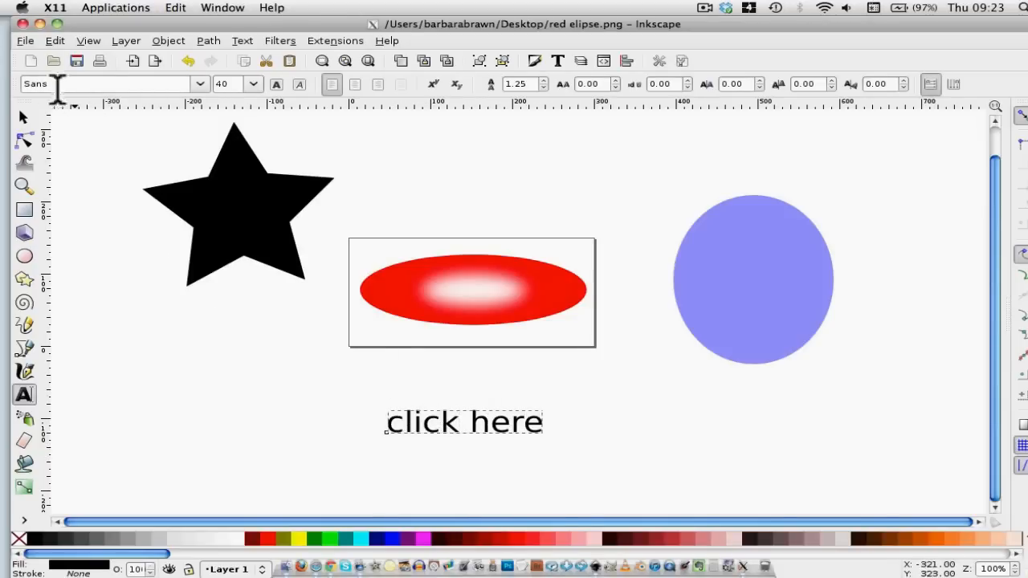
left_click(24, 118)
left_click_drag(549, 438, 709, 492)
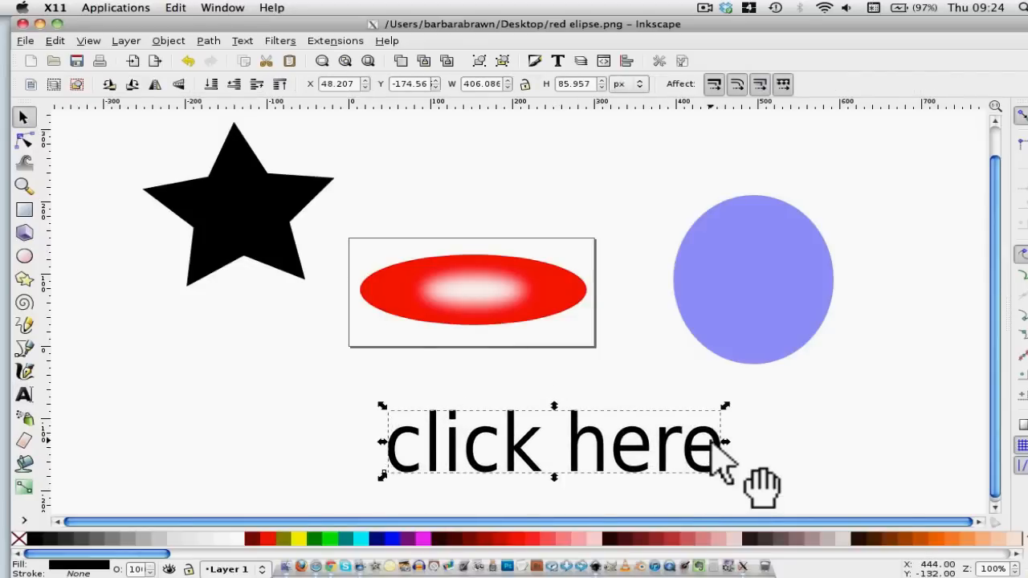
Step: Fill a duplicate of the "click here" text yellow and nudge it down over the black original for a shadow effect
left_click(298, 540)
scroll(521, 488, "up", 1)
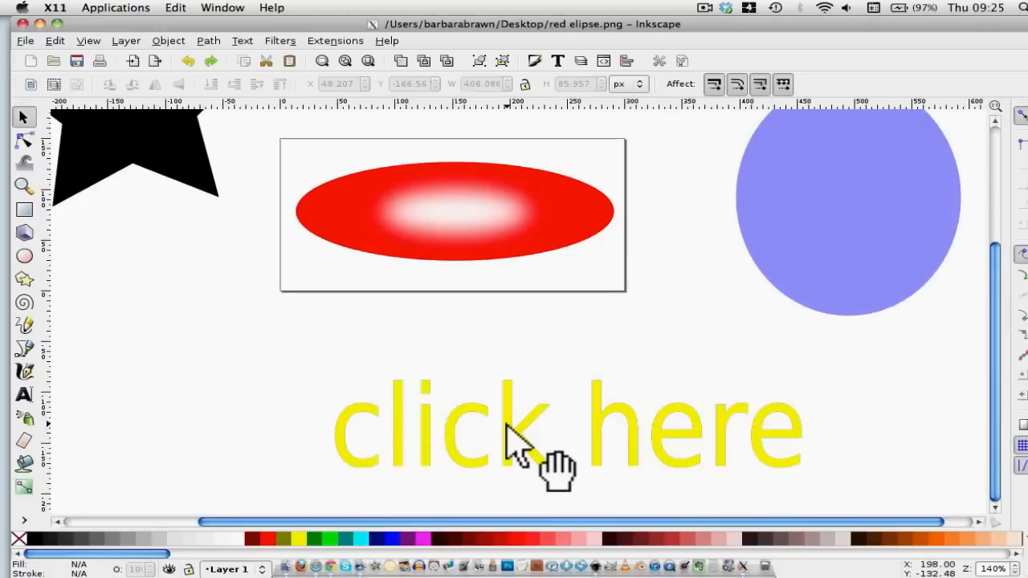
key("Down")
key("Down")
key("Down")
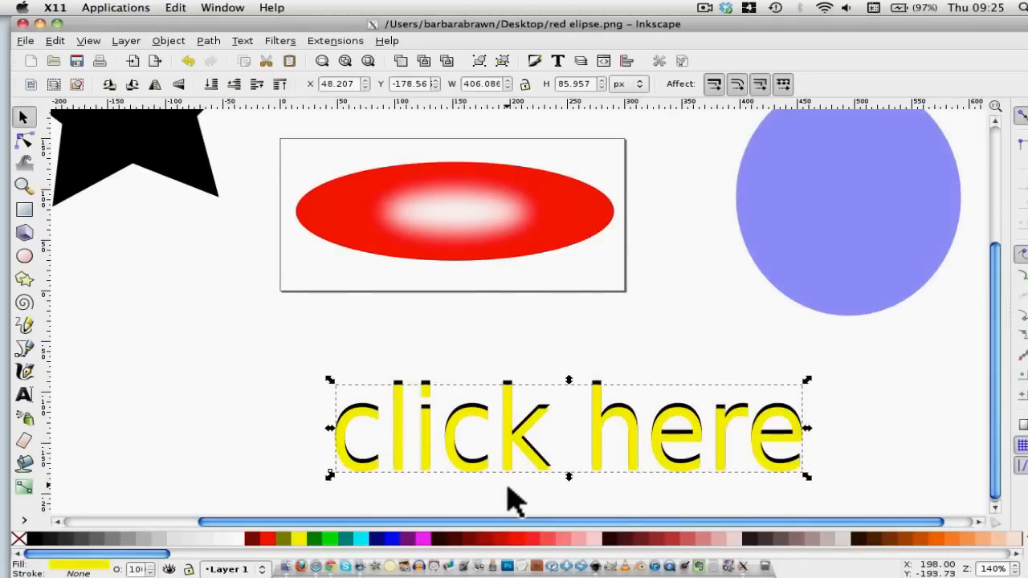
left_click(514, 502)
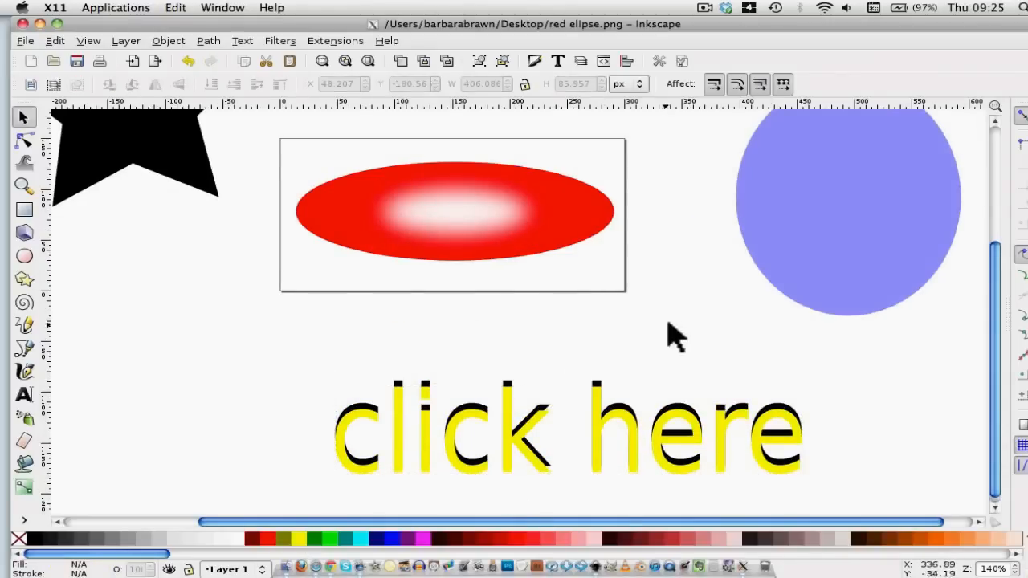
left_click(795, 412)
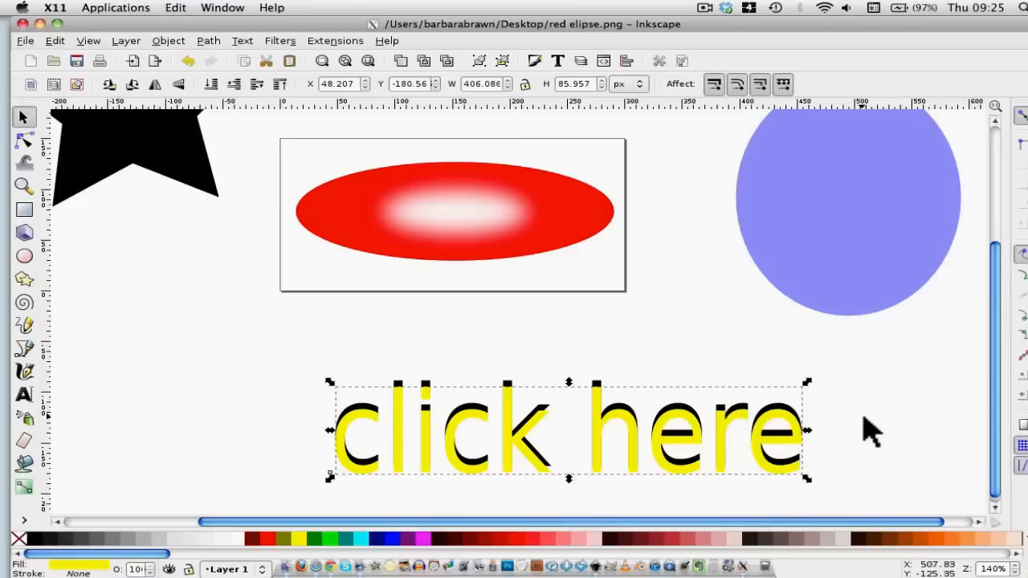